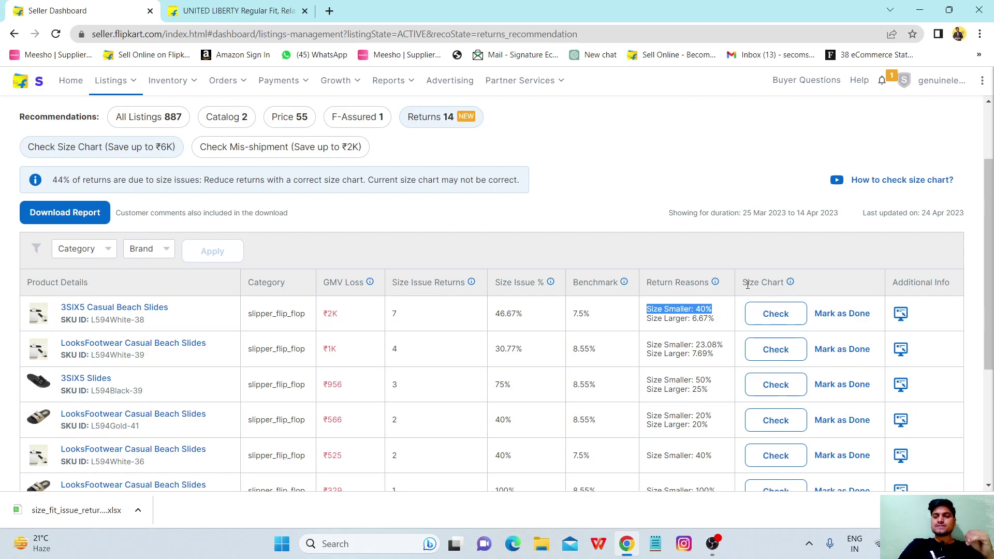
# Open the size chart for the 3SIX5 Casual Beach Slides listing L594White-38 and review its size values.
pyautogui.moveTo(789, 288)
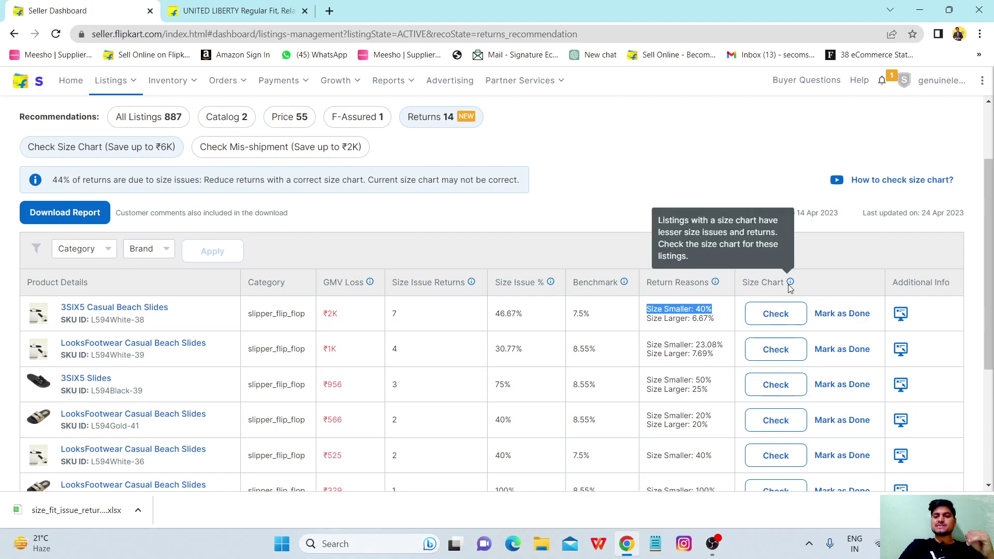
pyautogui.click(775, 316)
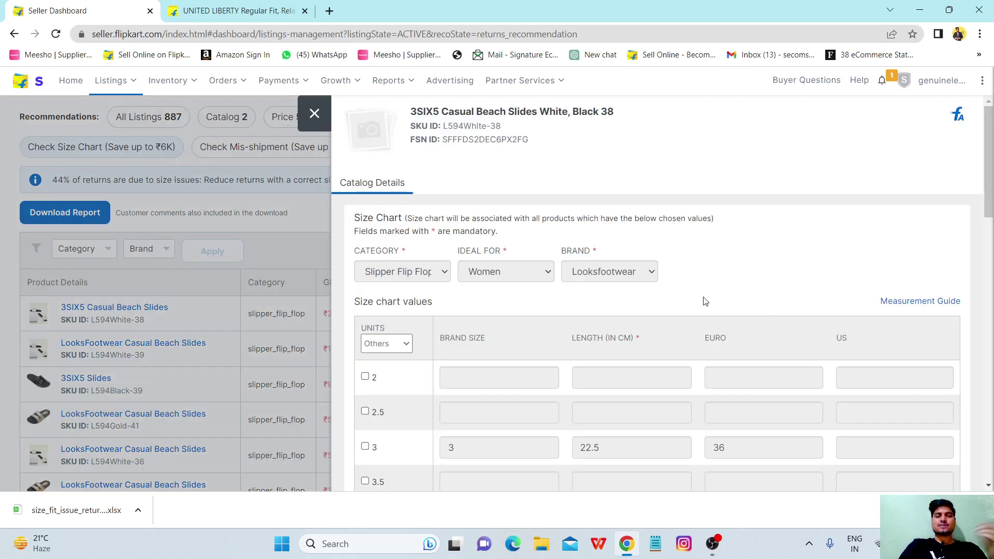
pyautogui.scroll(-9, 541, 386)
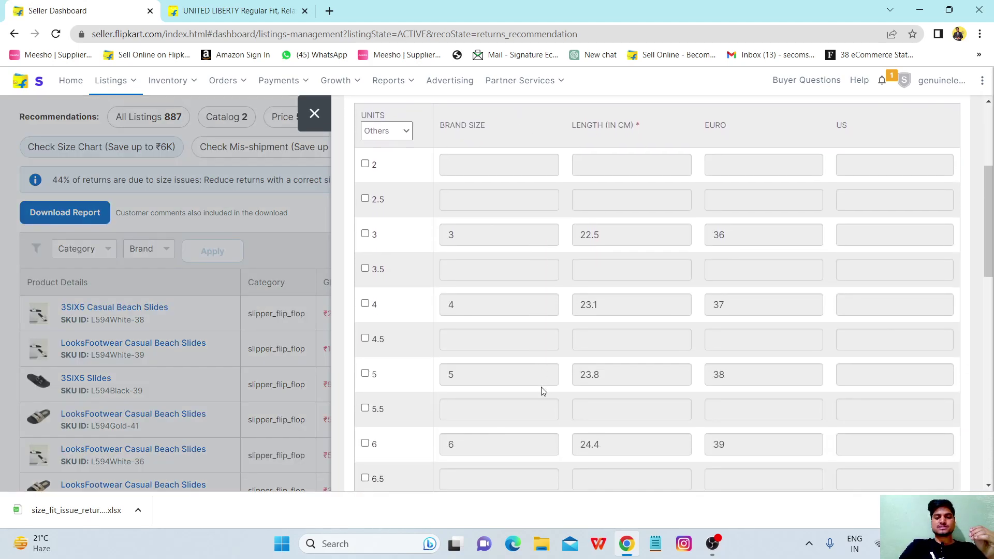
pyautogui.scroll(-3, 542, 388)
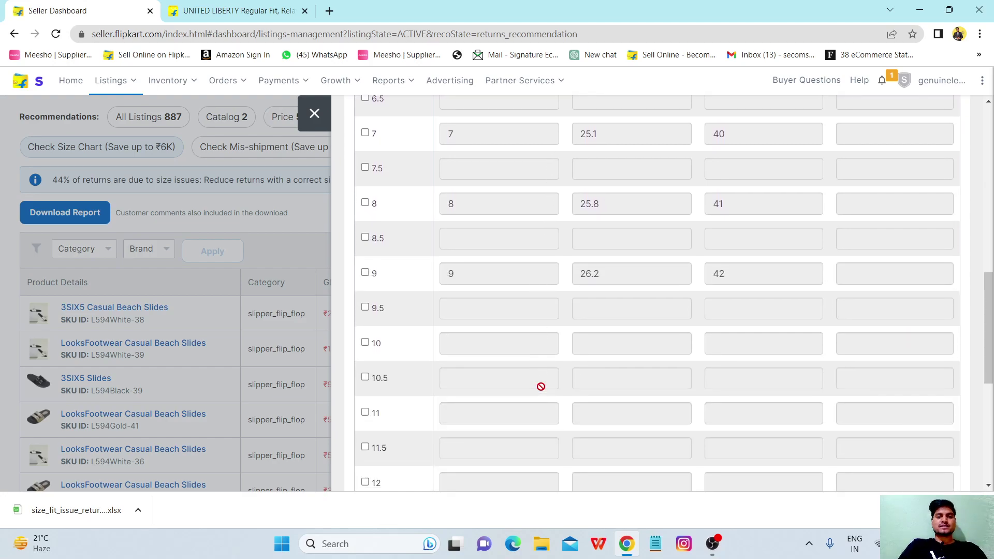
pyautogui.scroll(12, 541, 386)
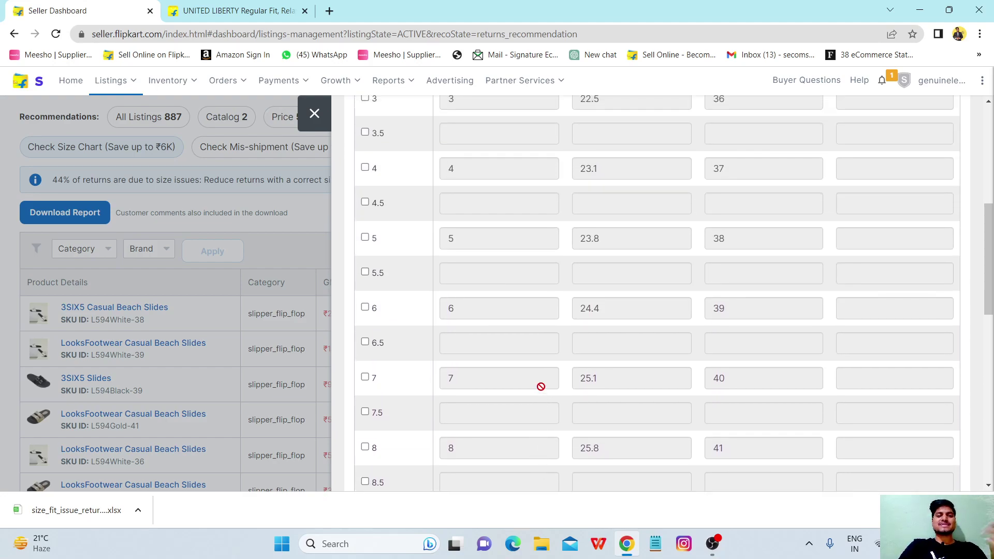
pyautogui.scroll(-2, 541, 387)
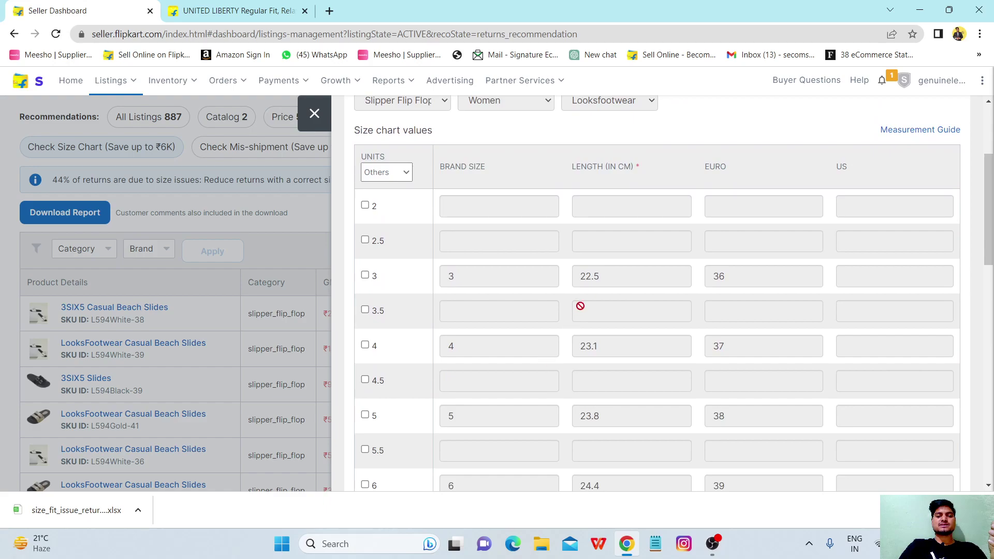
# Enable and disable editing of the size 3 row, review the remaining sizes, and close the size chart without updating it.
pyautogui.click(365, 276)
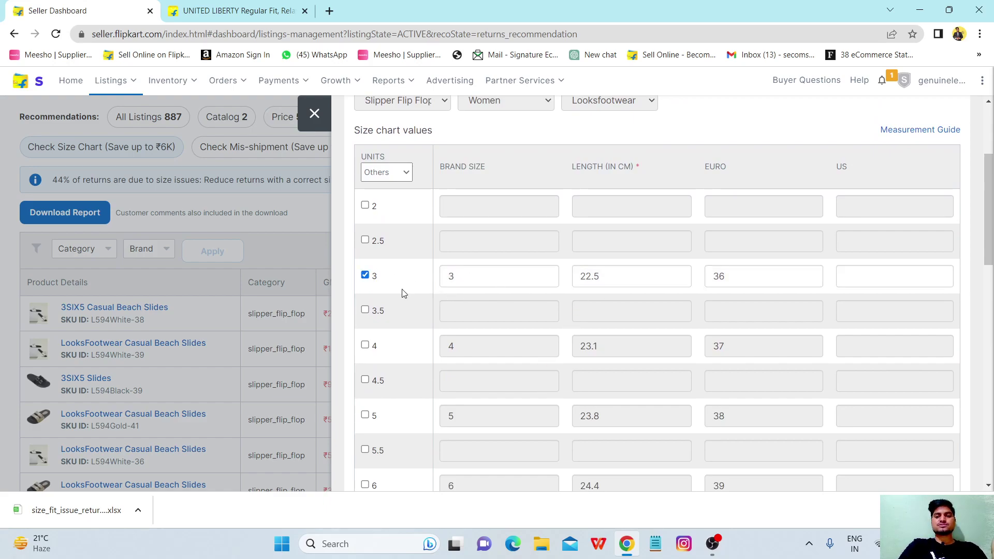
pyautogui.click(365, 276)
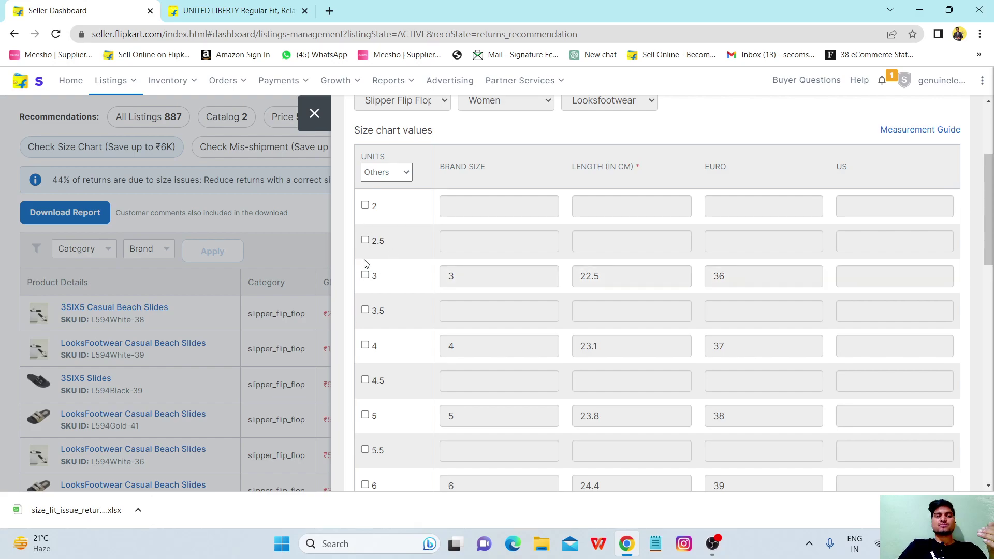
pyautogui.scroll(-10, 366, 391)
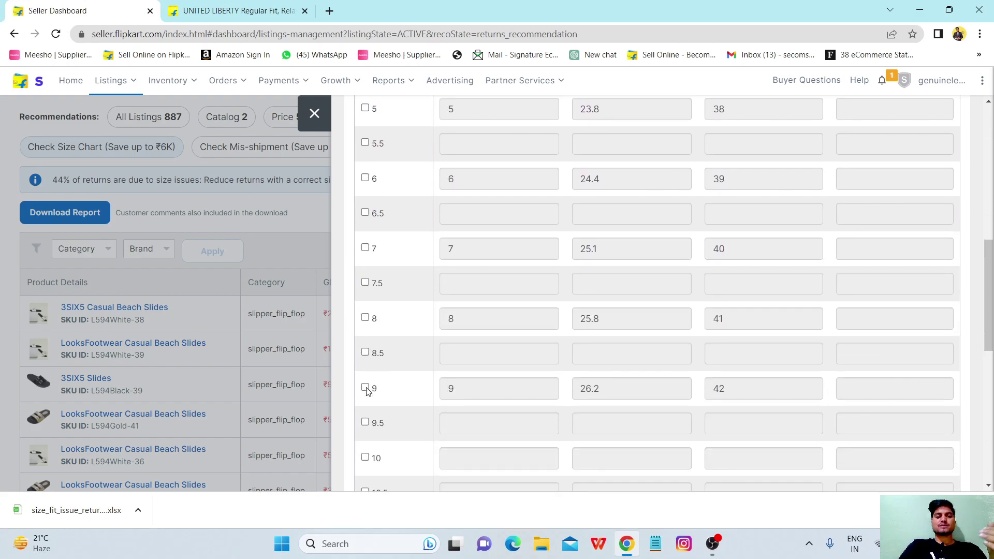
pyautogui.scroll(-5, 366, 391)
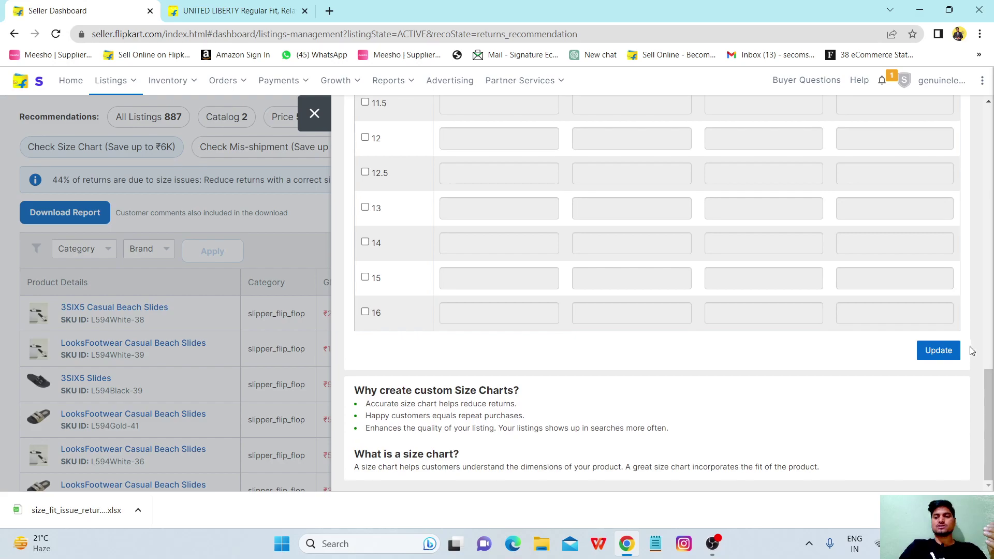
pyautogui.click(315, 113)
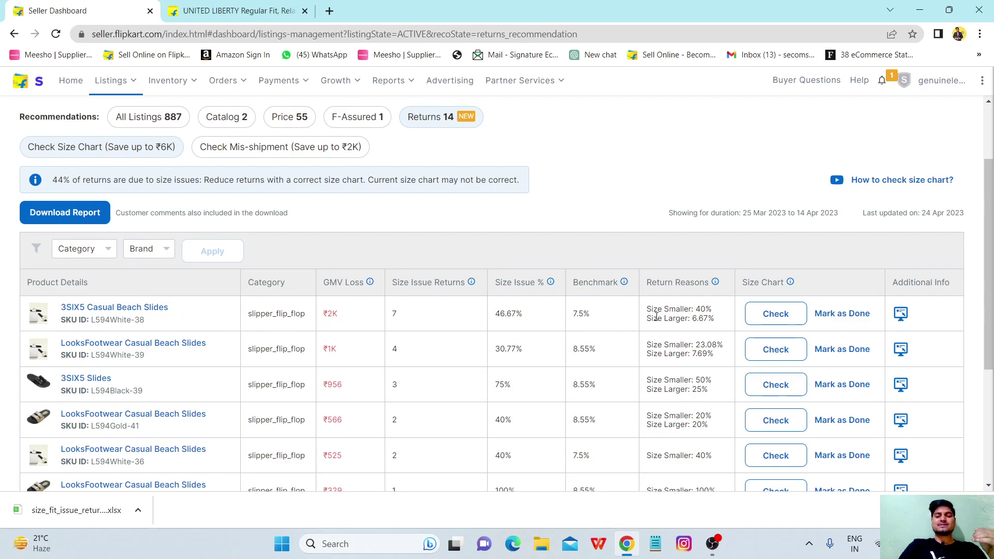
# View the customer-facing size chart on the L594White-38 product page and return to the Seller Dashboard.
pyautogui.click(901, 314)
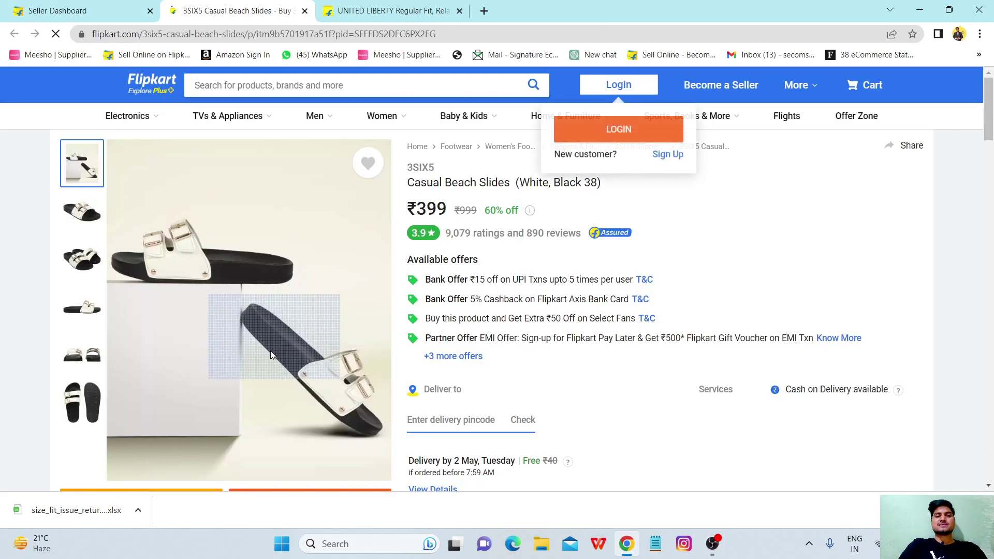
pyautogui.scroll(-6, 765, 278)
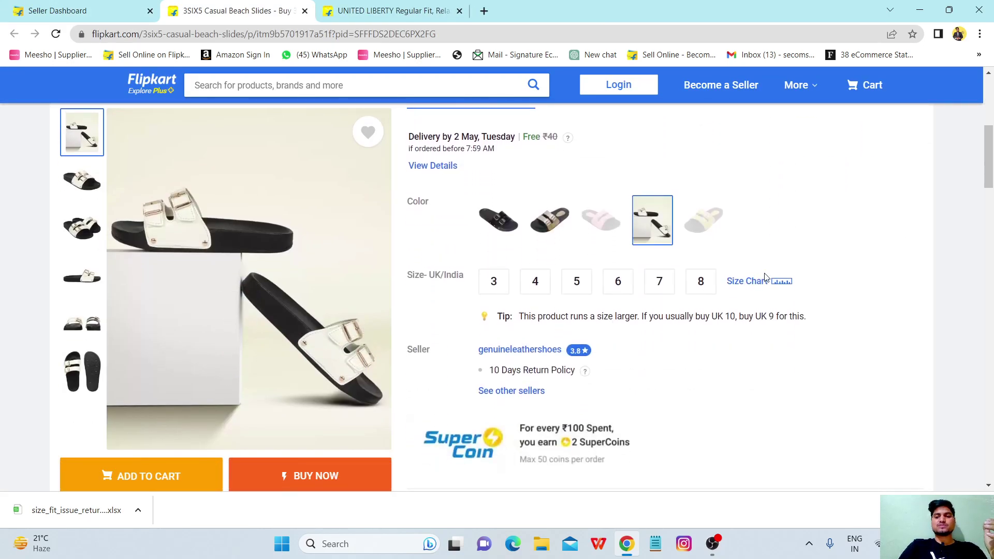
pyautogui.click(750, 285)
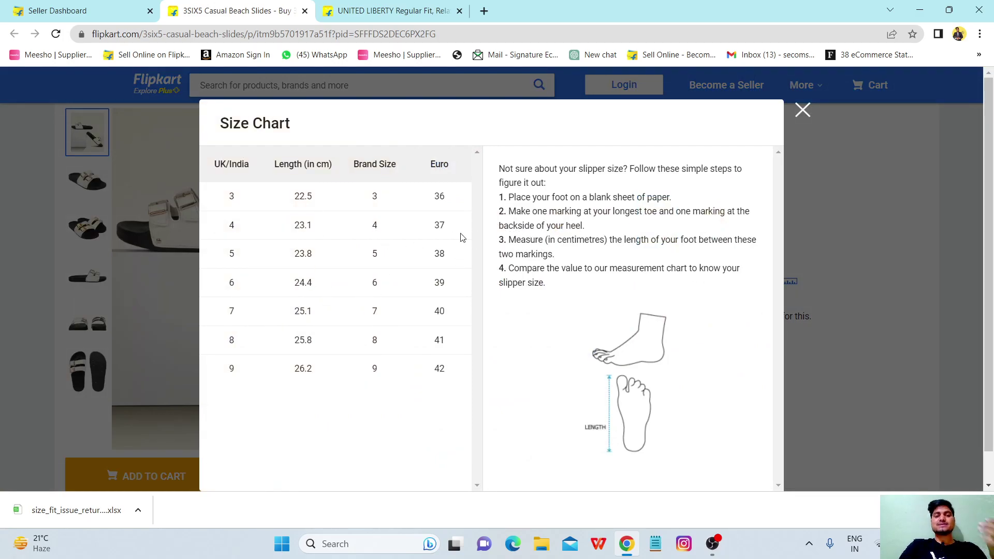
pyautogui.click(804, 112)
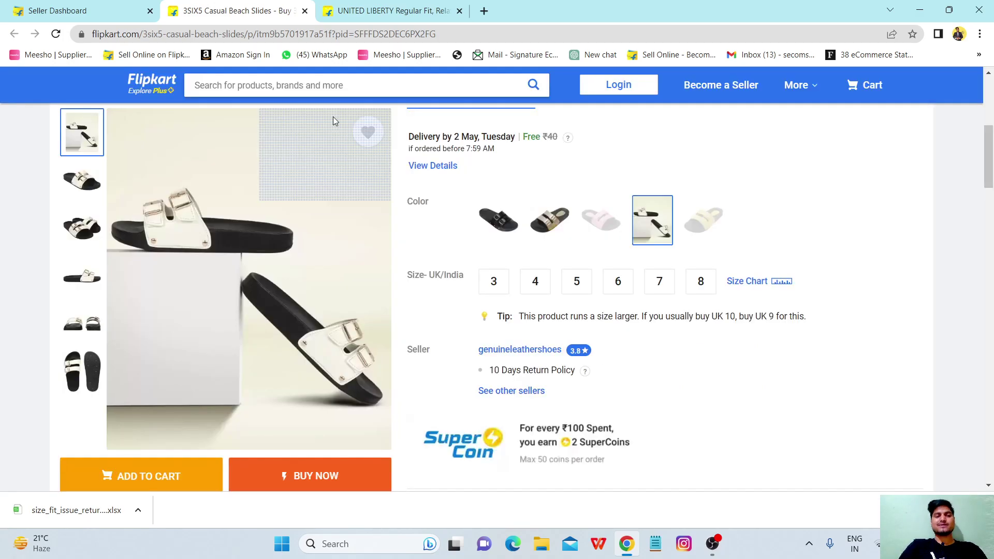
pyautogui.click(88, 9)
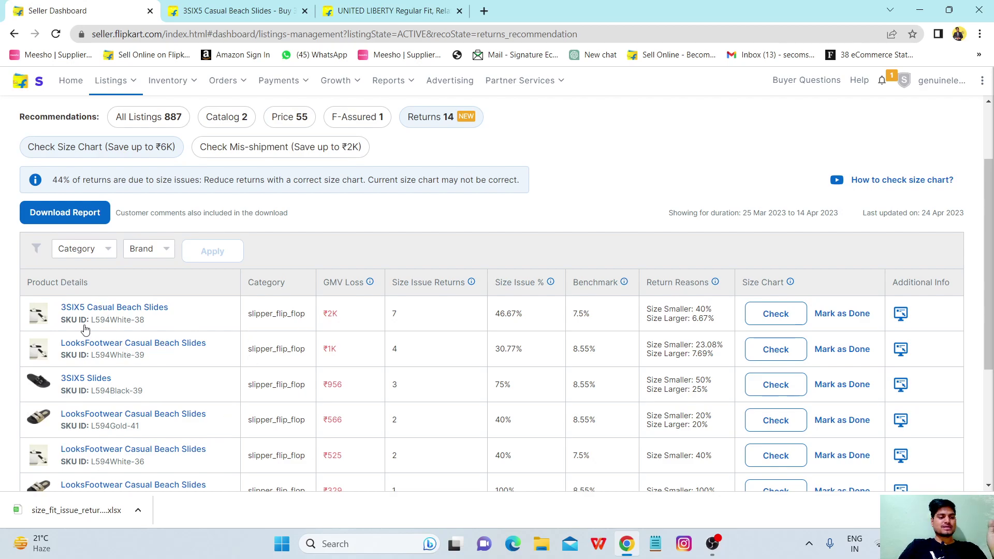
# Open the downloaded size-fit issue return report and review row 3 across its columns through Customer Return Comments.
pyautogui.click(74, 520)
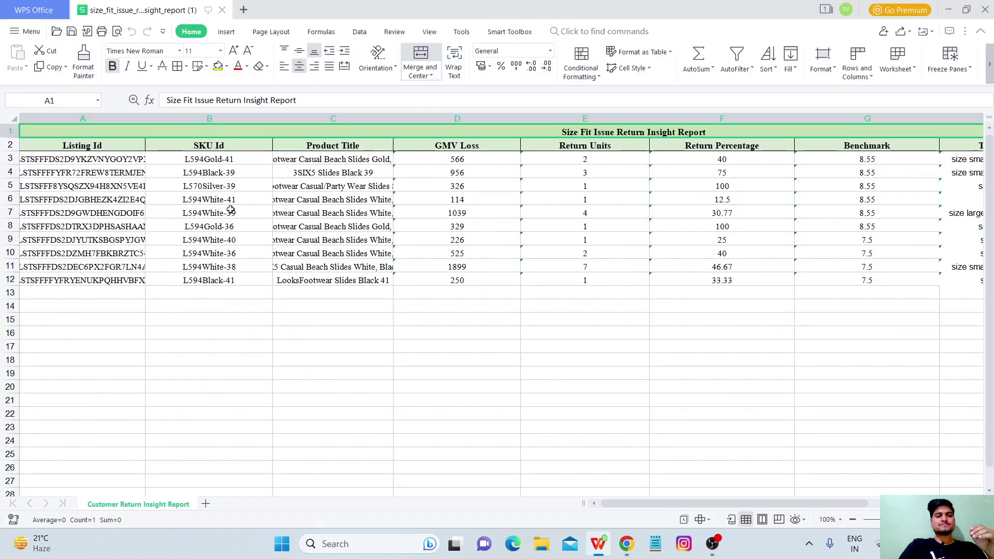
pyautogui.click(85, 163)
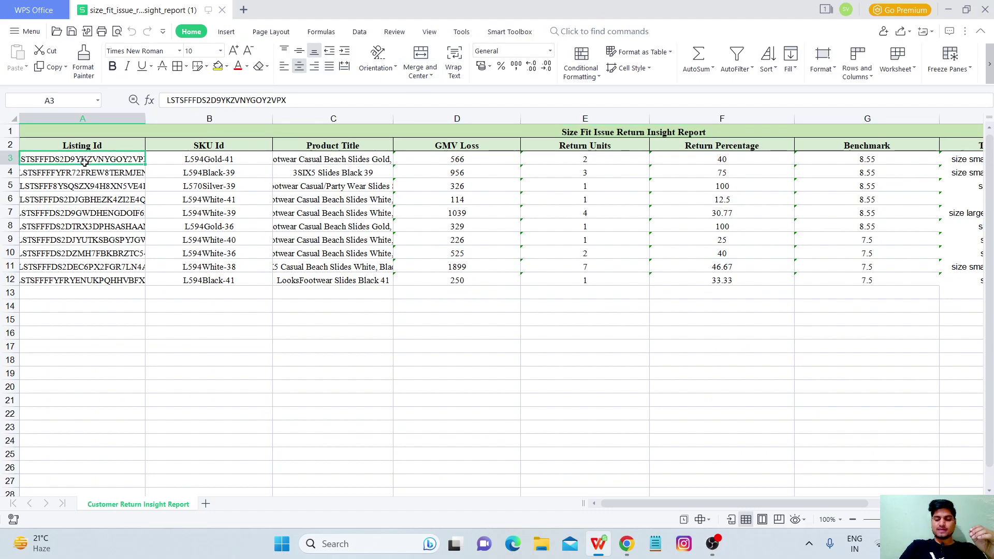
pyautogui.press('Right')
pyautogui.press('Right')
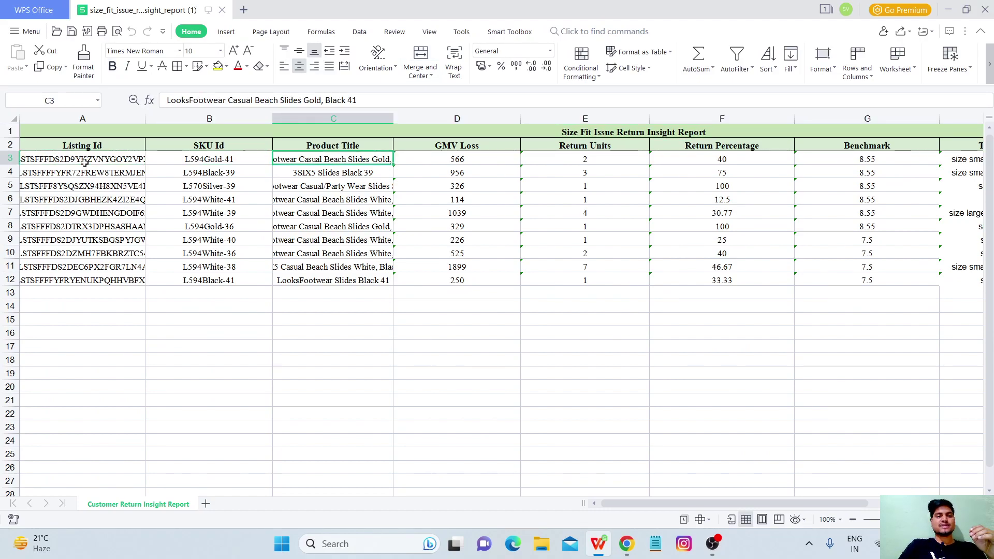
pyautogui.press('Right')
pyautogui.press('Right')
pyautogui.press('Right')
pyautogui.press('Right')
pyautogui.press('Right')
pyautogui.press('Right')
pyautogui.press('Right')
pyautogui.press('Right')
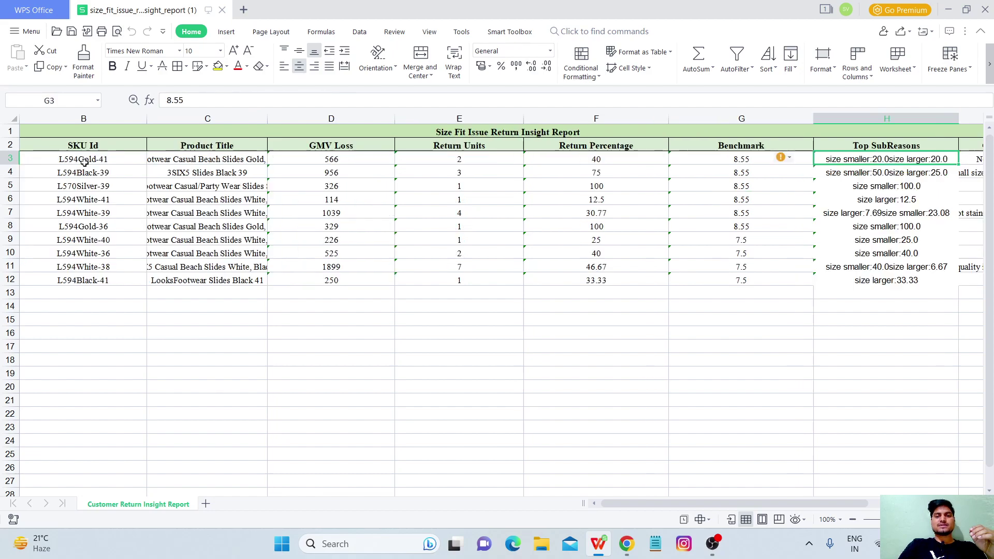
pyautogui.press('Right')
pyautogui.press('Left')
pyautogui.press('Left')
pyautogui.press('Left')
pyautogui.press('Left')
pyautogui.press('Left')
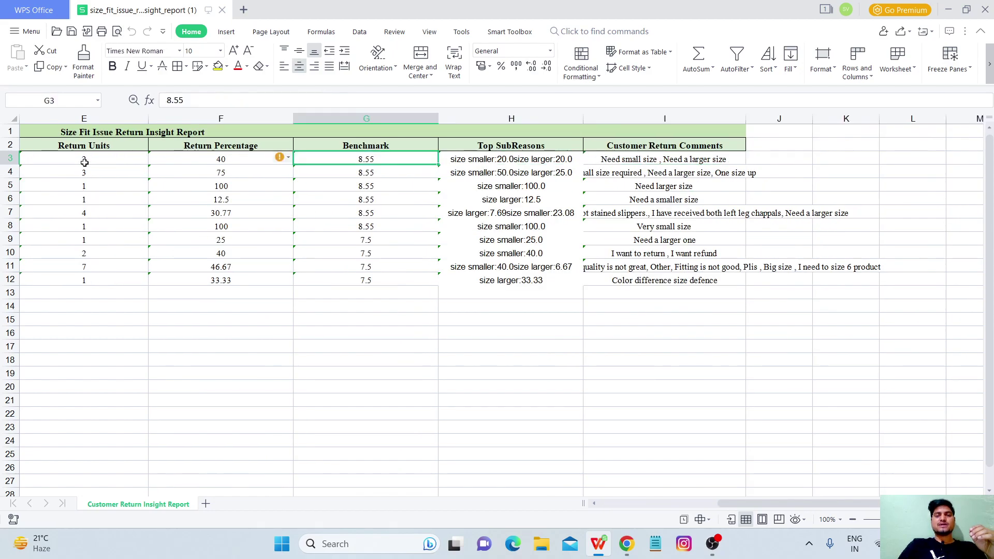
pyautogui.press('Right')
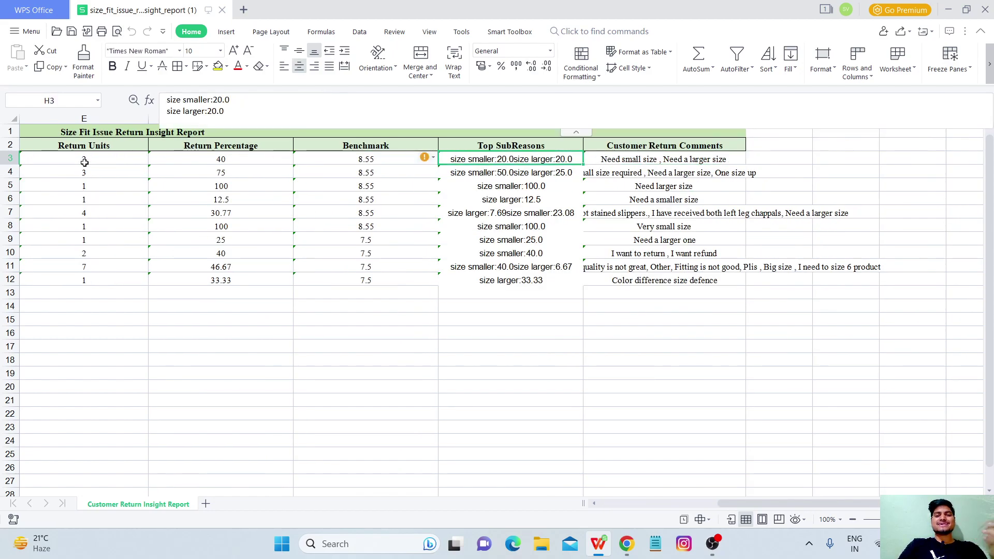
pyautogui.press('Right')
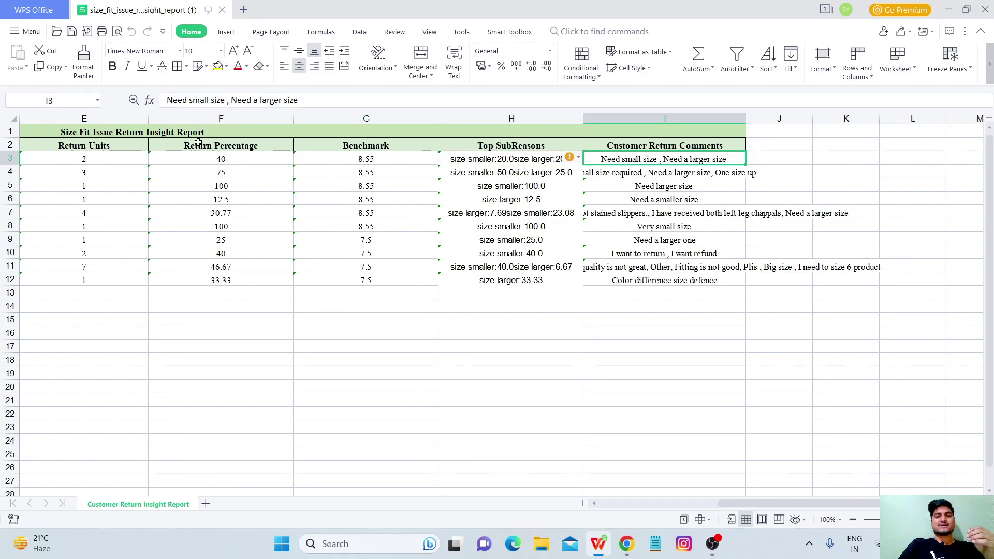
# Read the customer return comments in cells I4, I6, I10 and I11, and close the report.
pyautogui.click(620, 175)
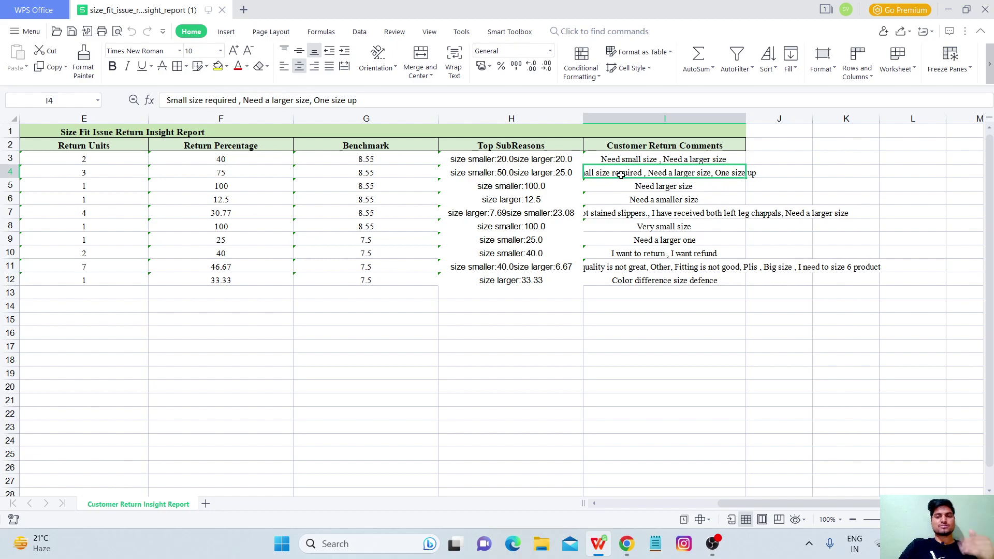
pyautogui.click(642, 196)
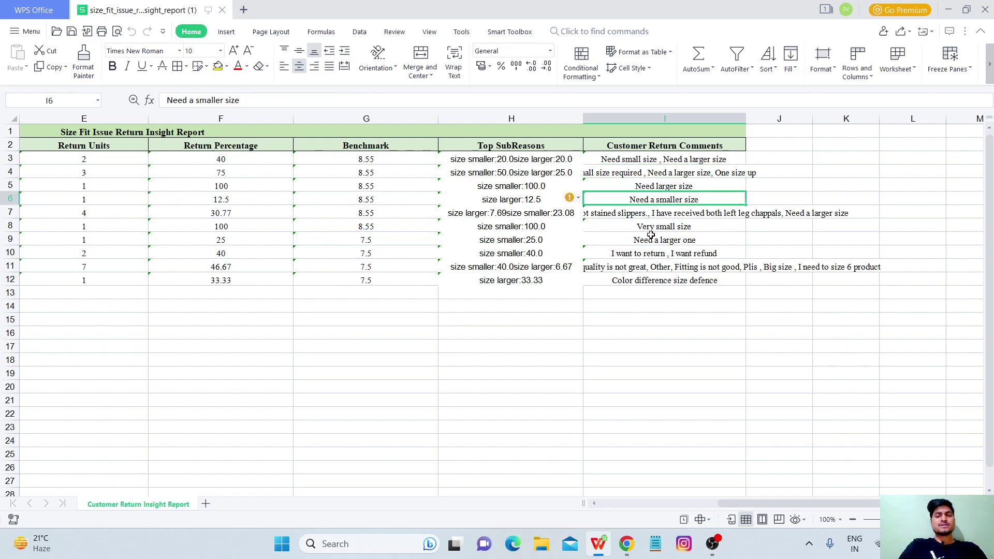
pyautogui.click(653, 263)
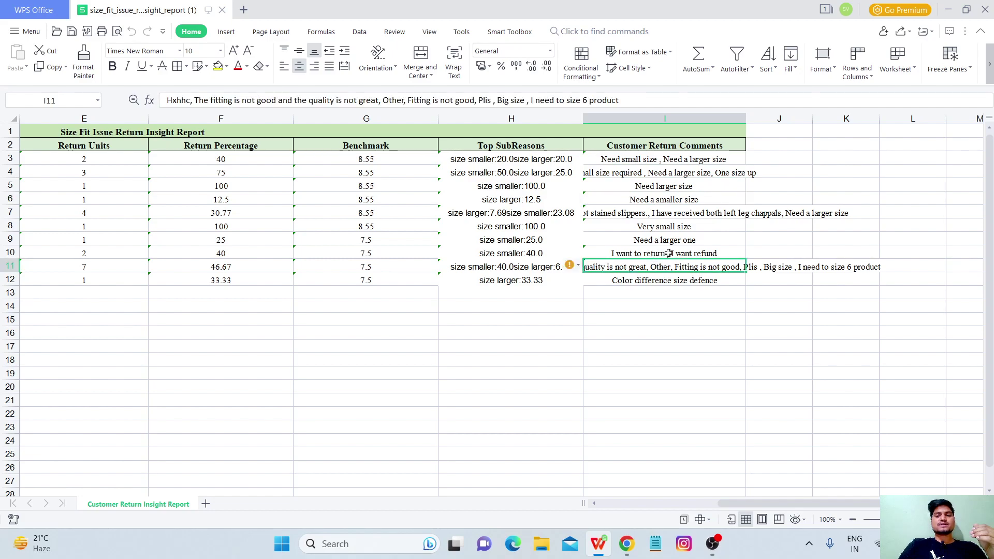
pyautogui.click(668, 254)
pyautogui.click(658, 268)
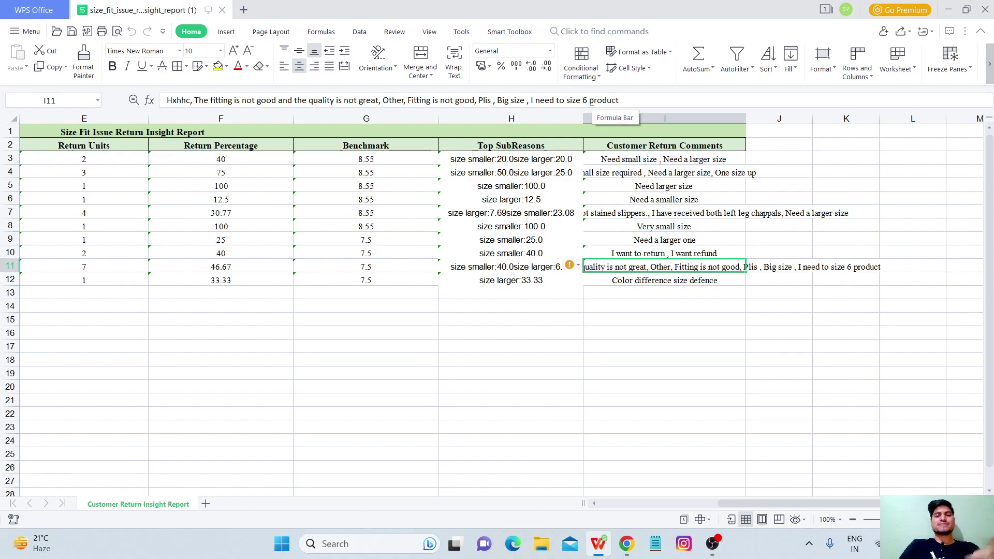
pyautogui.click(379, 344)
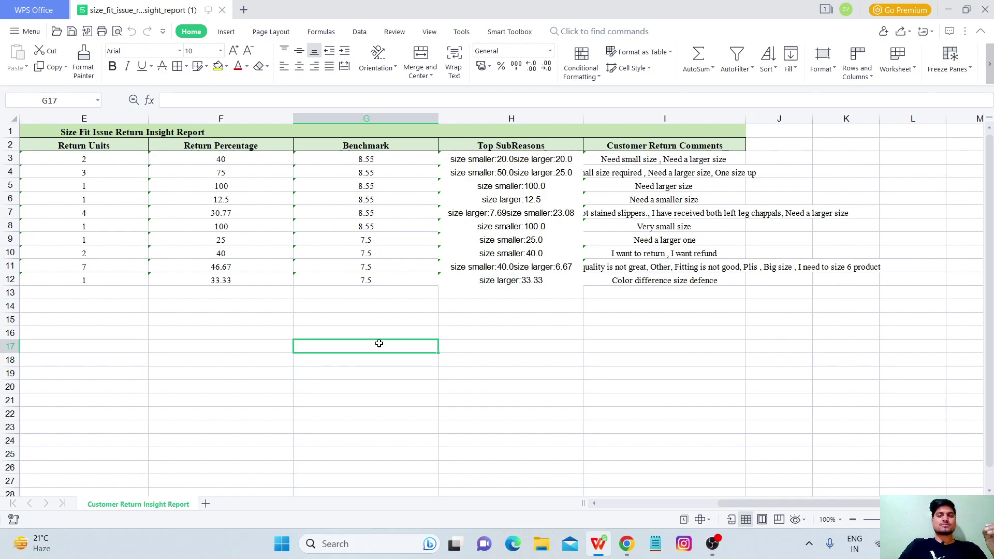
pyautogui.click(984, 9)
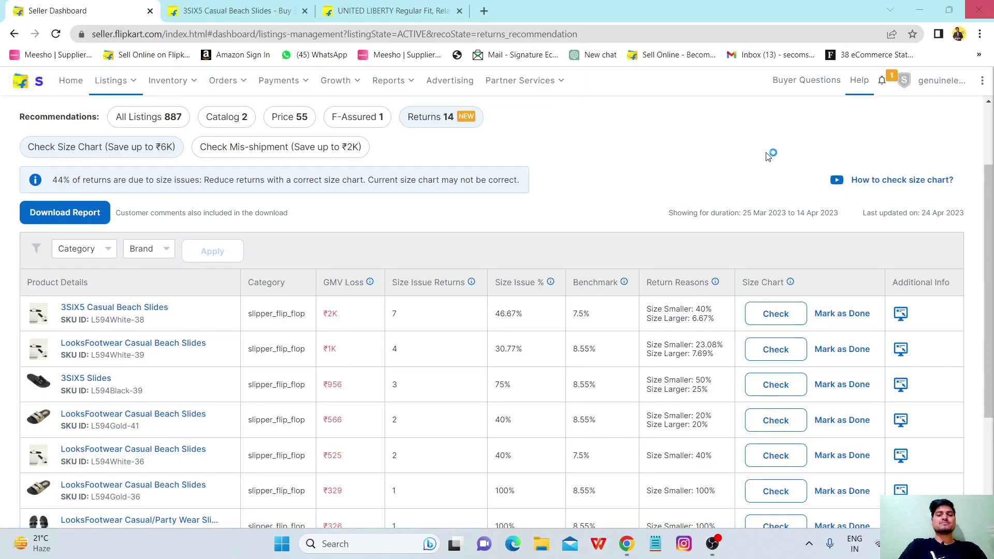
# Switch back to the Casual Beach Slides product page and highlight the sizing tip below the size options.
pyautogui.click(261, 9)
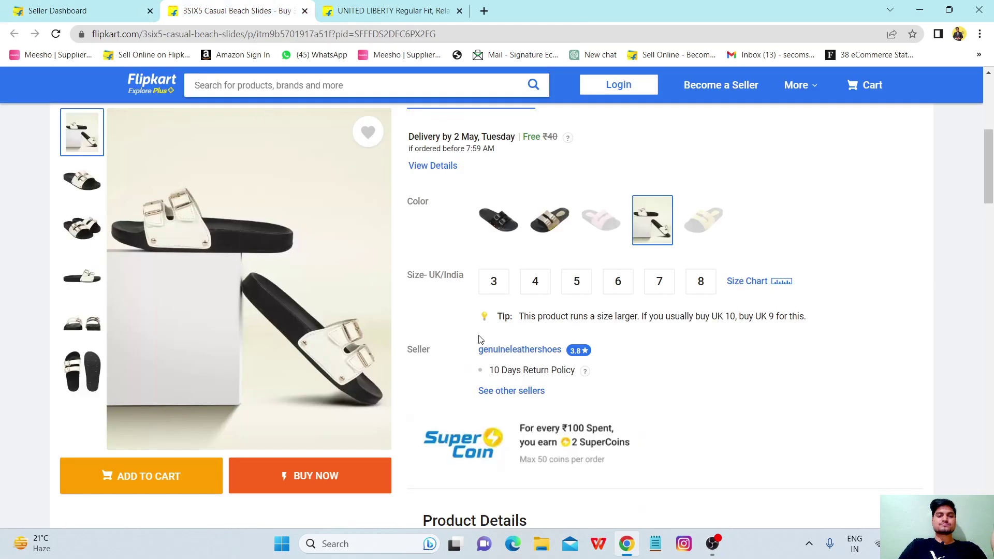
pyautogui.scroll(-1, 641, 409)
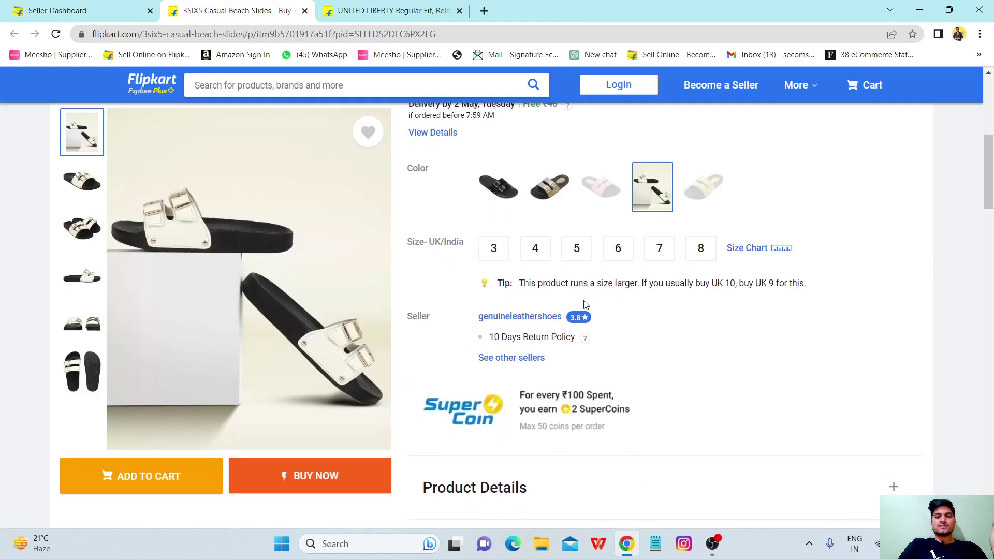
pyautogui.scroll(-1, 644, 307)
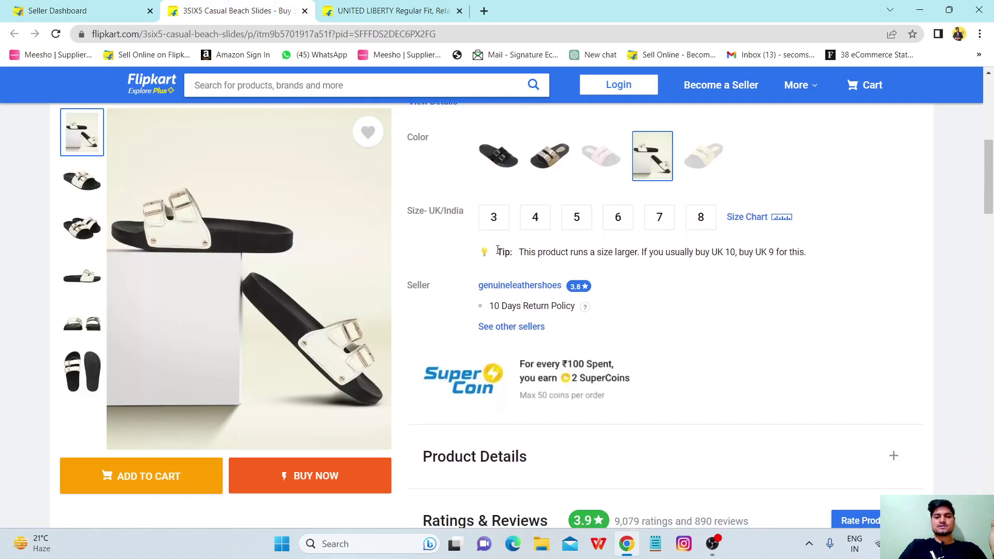
pyautogui.moveTo(497, 250); pyautogui.dragTo(834, 255)
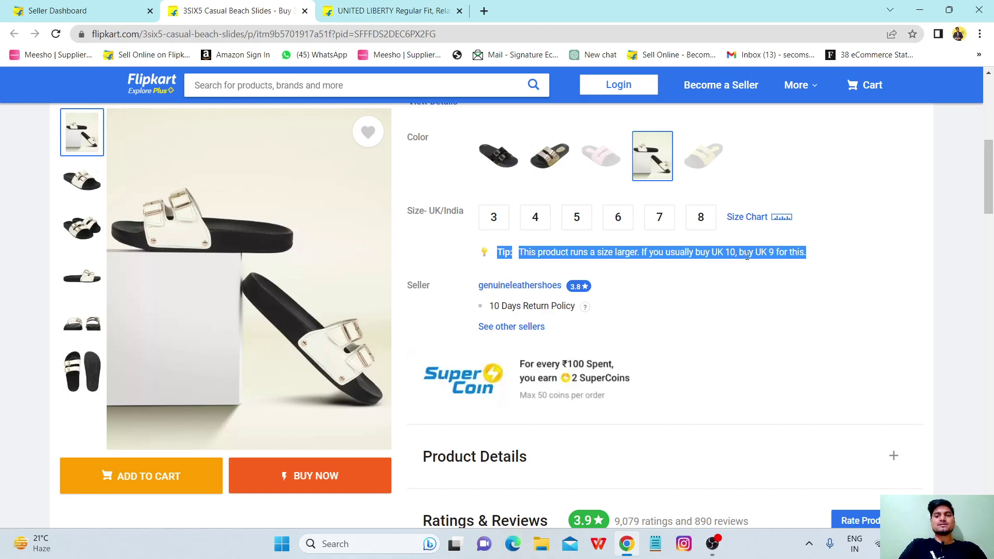
pyautogui.click(810, 254)
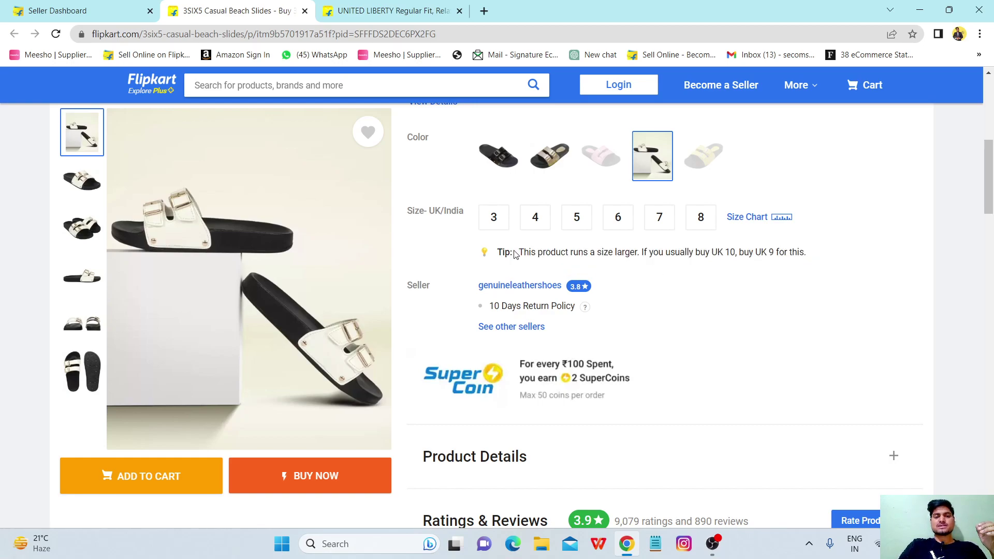
pyautogui.moveTo(521, 252); pyautogui.dragTo(816, 269)
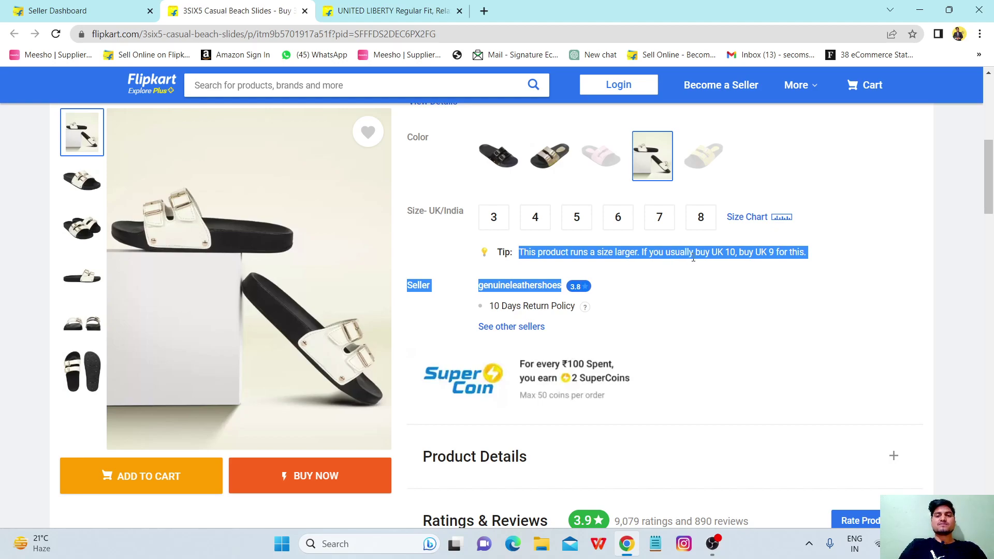
# Check the size-issue returns list on the Seller Dashboard and open the size chart on the Casual Beach Slides product page.
pyautogui.click(732, 254)
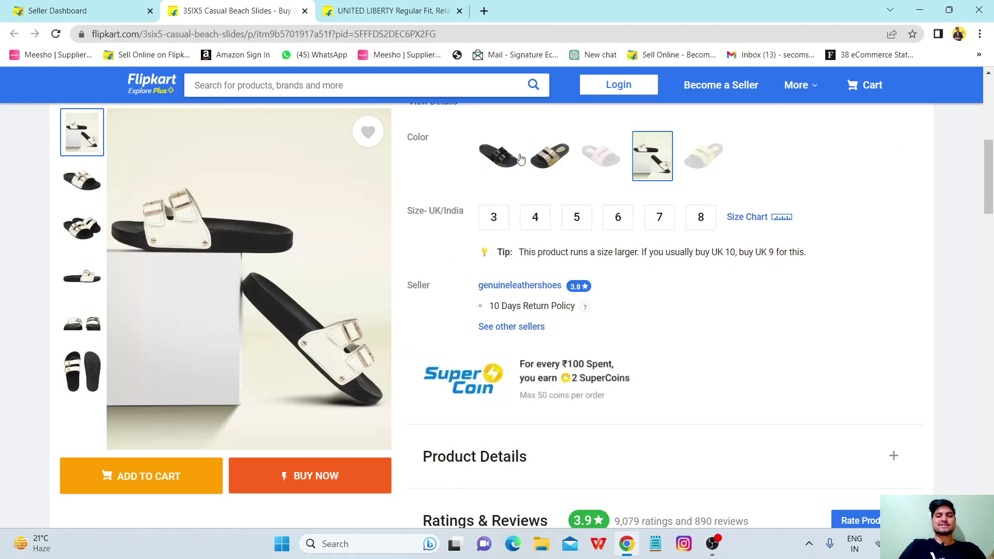
pyautogui.scroll(3, 698, 263)
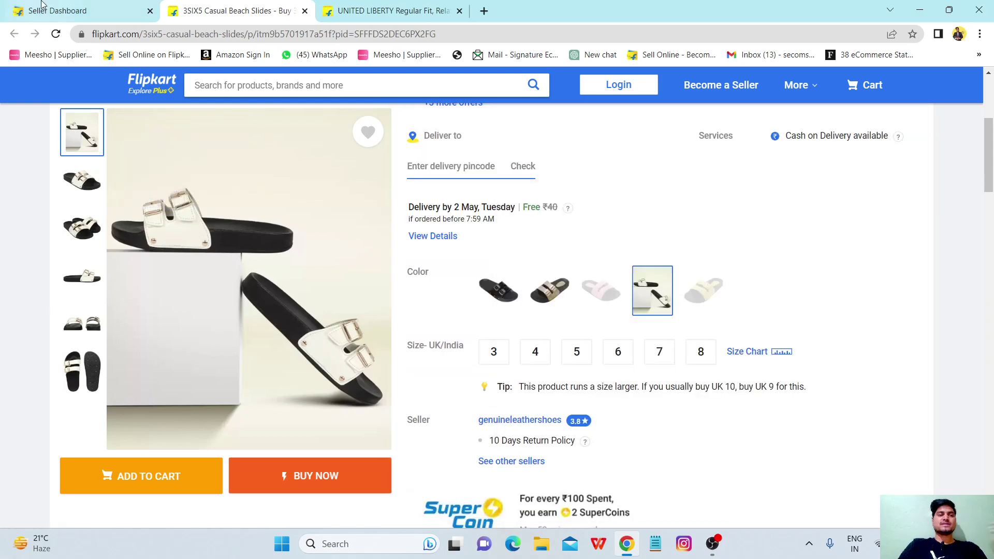
pyautogui.click(58, 10)
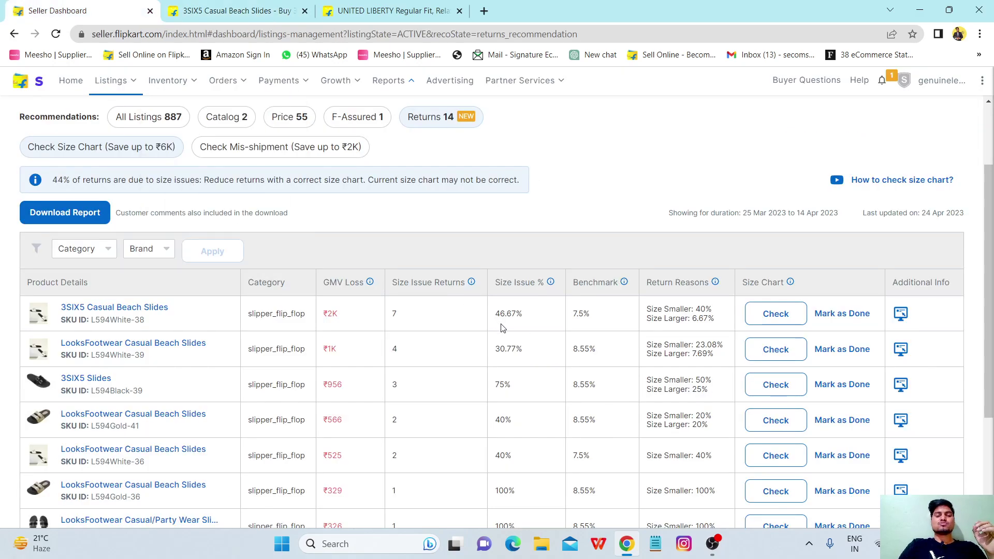
pyautogui.click(228, 9)
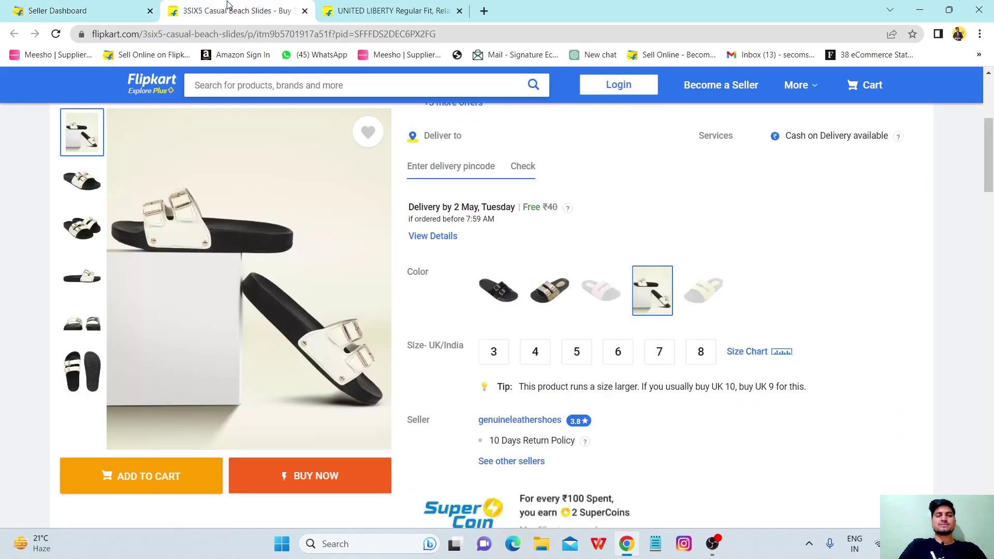
pyautogui.click(749, 351)
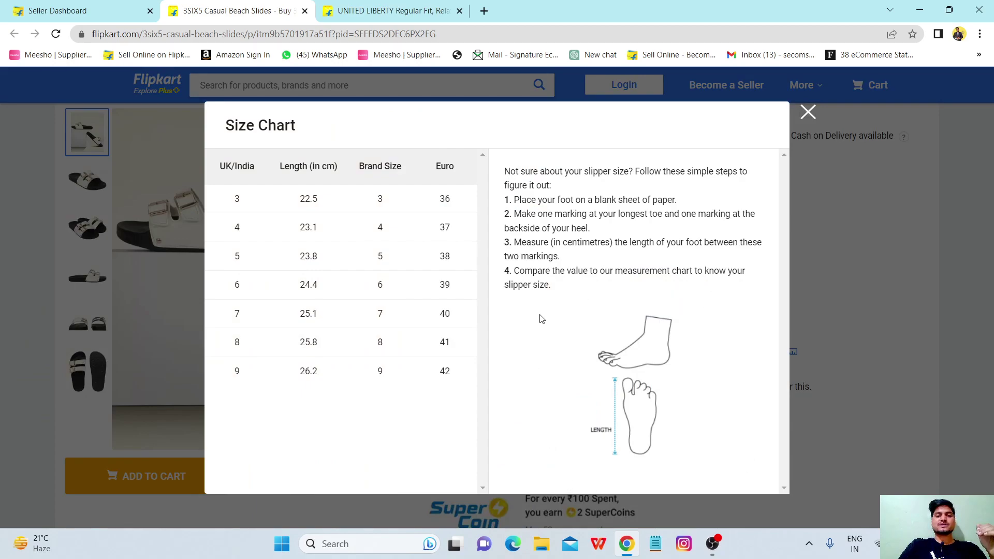
# Highlight UK/India size 3 and its length in the size chart, and select all the size rows.
pyautogui.doubleClick(238, 199)
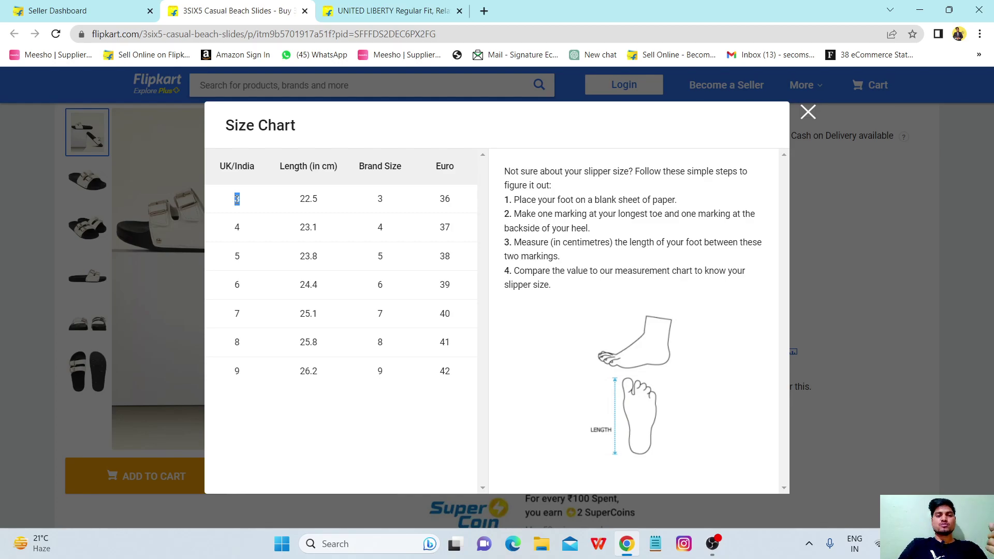
pyautogui.doubleClick(310, 199)
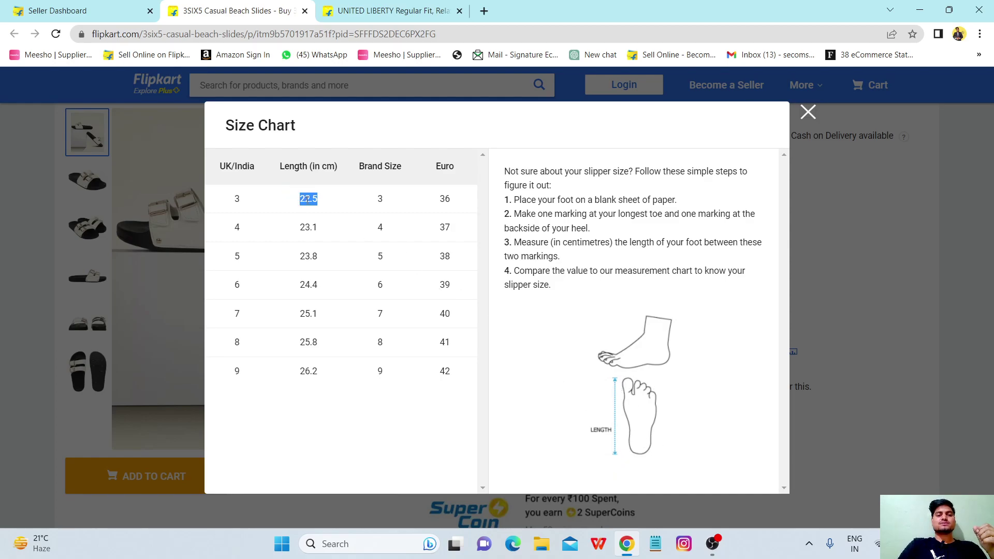
pyautogui.click(324, 203)
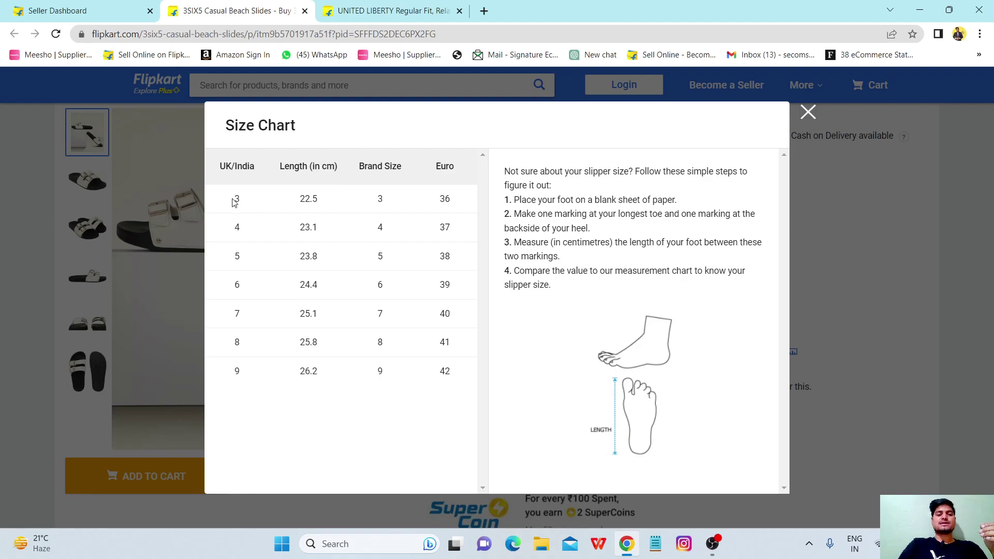
pyautogui.moveTo(236, 200); pyautogui.dragTo(479, 401)
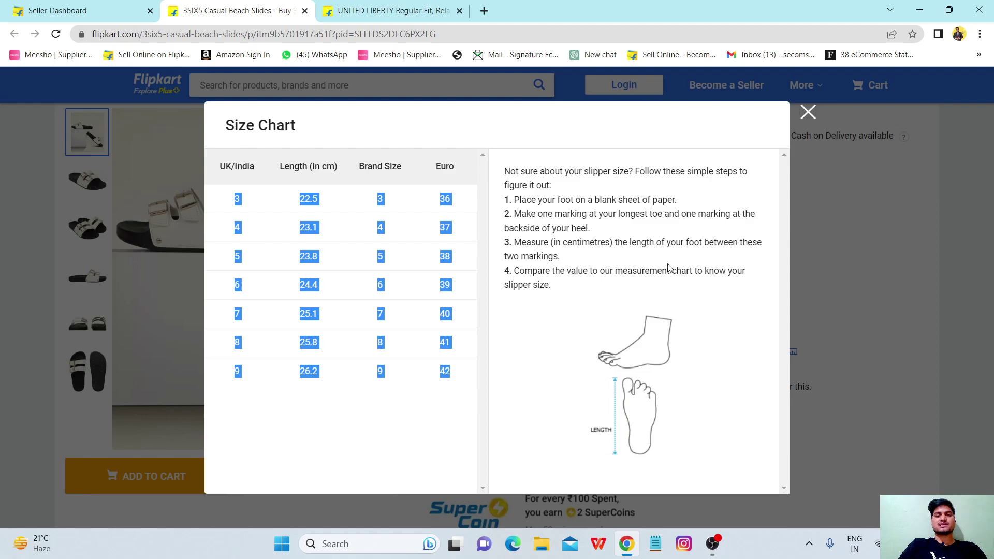
pyautogui.click(573, 231)
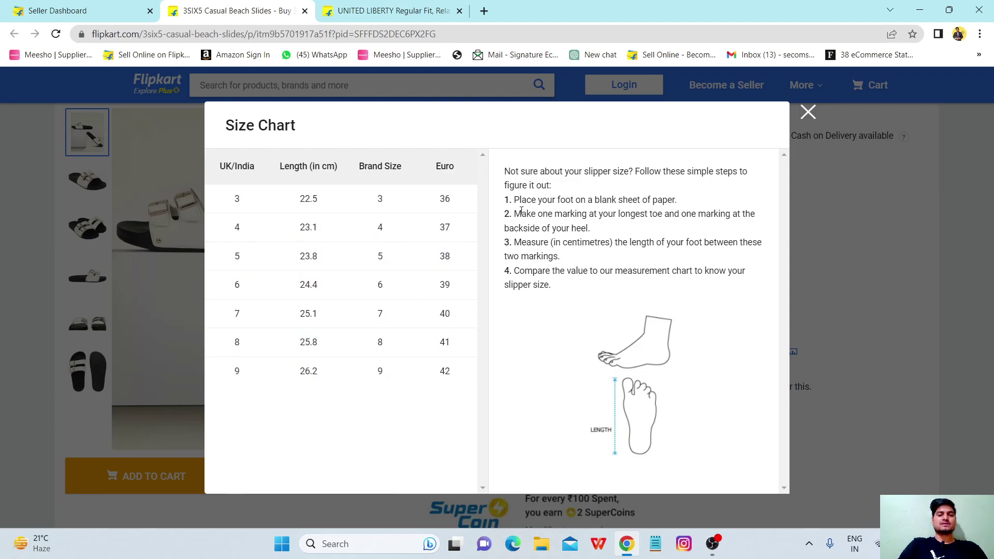
# Review the four foot-measuring instructions against sizes 3 and 4 in the size chart, and close the chart.
pyautogui.moveTo(512, 200); pyautogui.dragTo(553, 296)
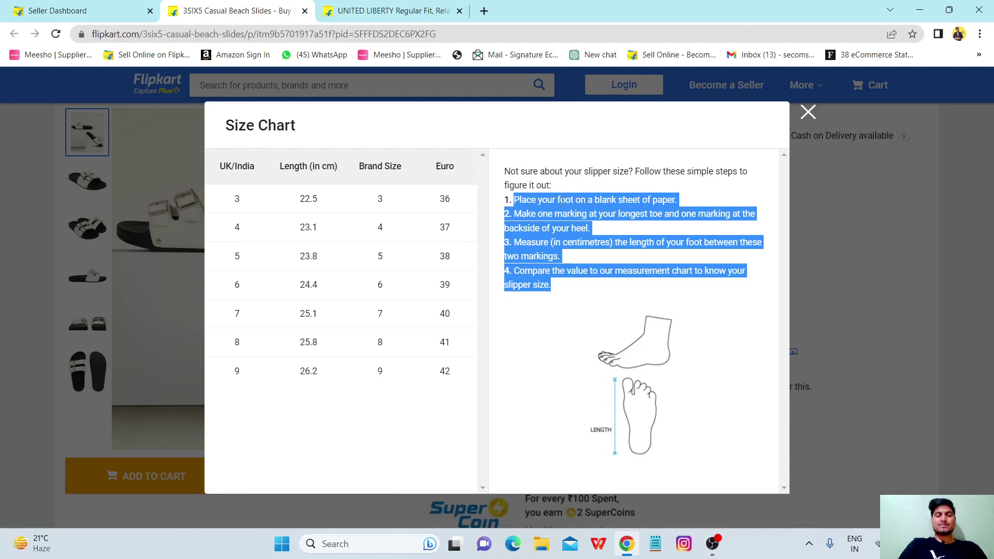
pyautogui.doubleClick(237, 198)
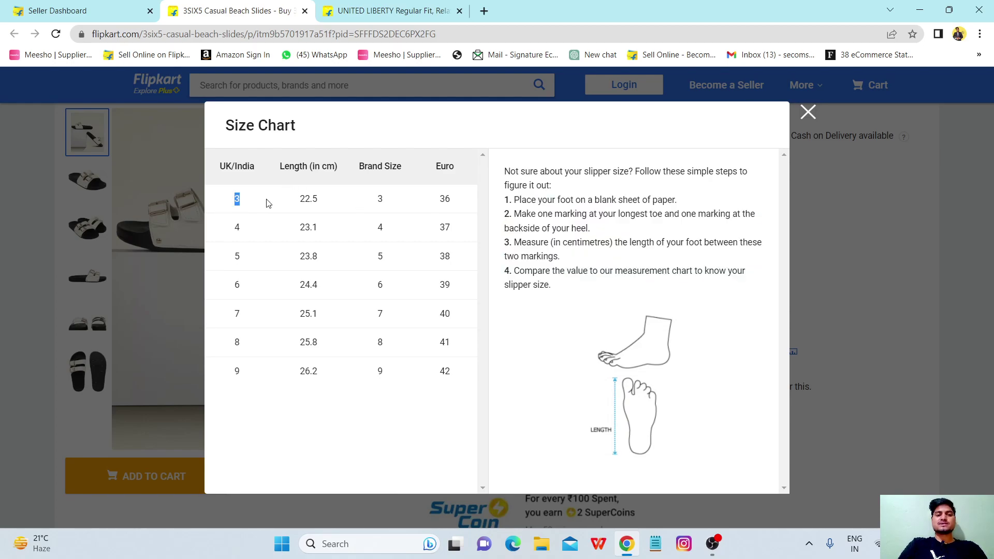
pyautogui.doubleClick(308, 199)
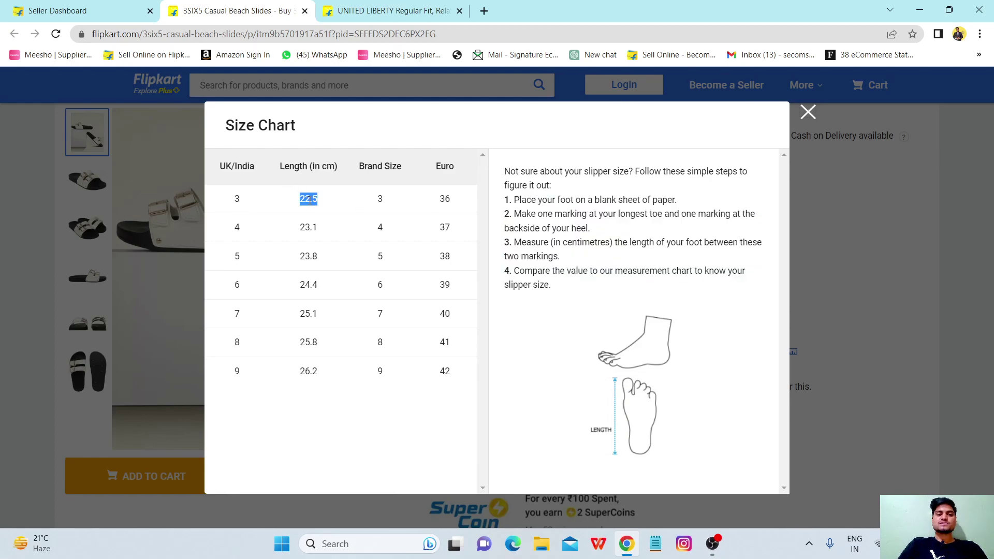
pyautogui.click(237, 228)
pyautogui.doubleClick(237, 228)
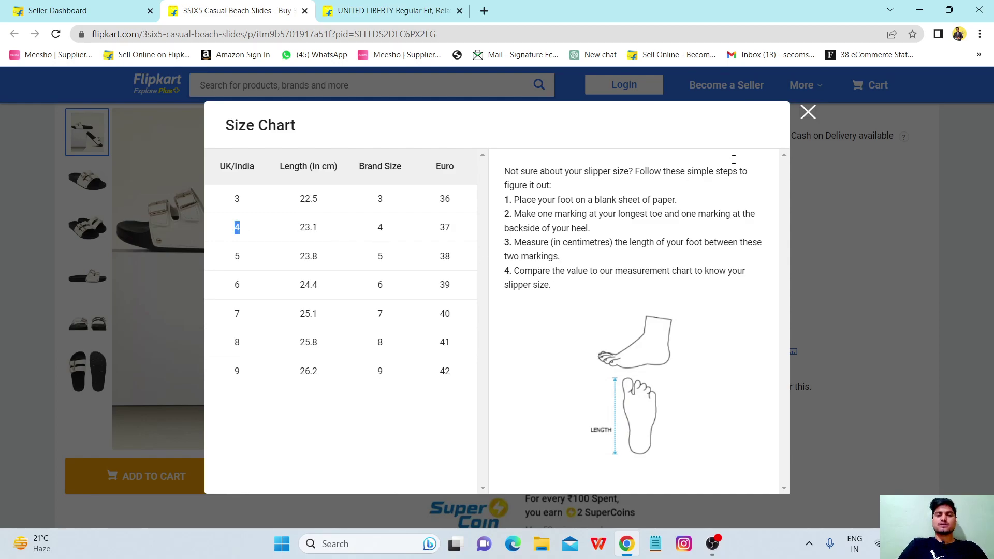
pyautogui.click(808, 113)
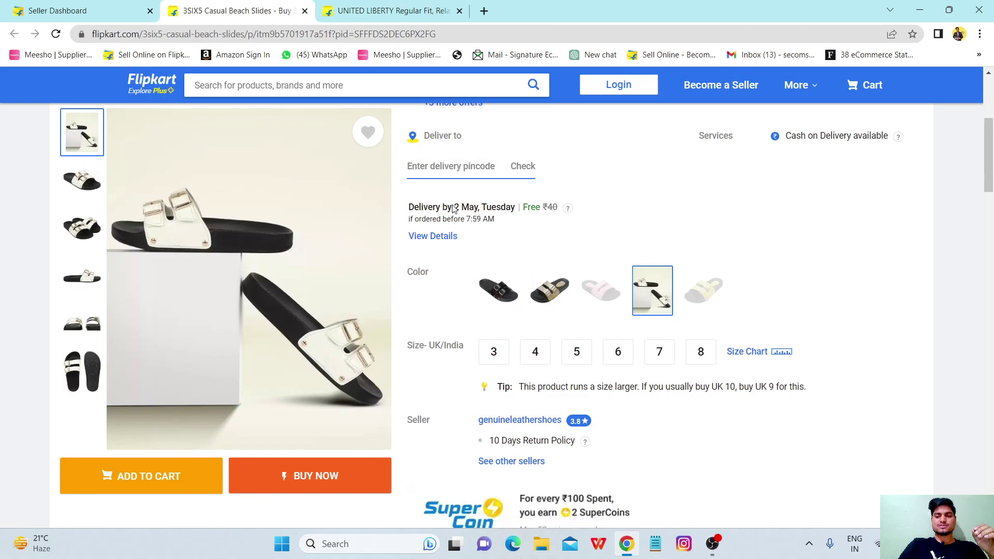
# Compare the size-issue return reasons on the Seller Dashboard with the Casual Beach Slides product page.
pyautogui.click(91, 6)
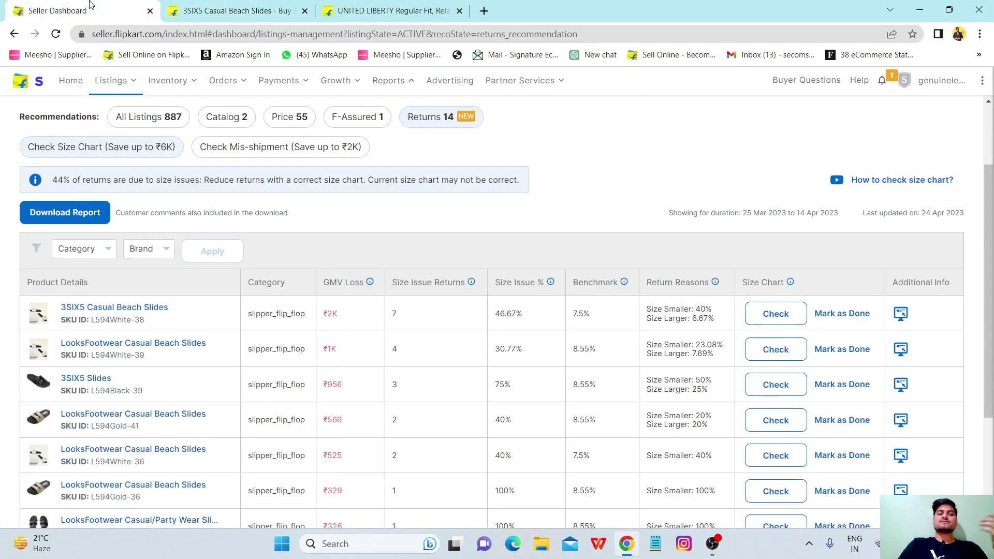
pyautogui.click(237, 10)
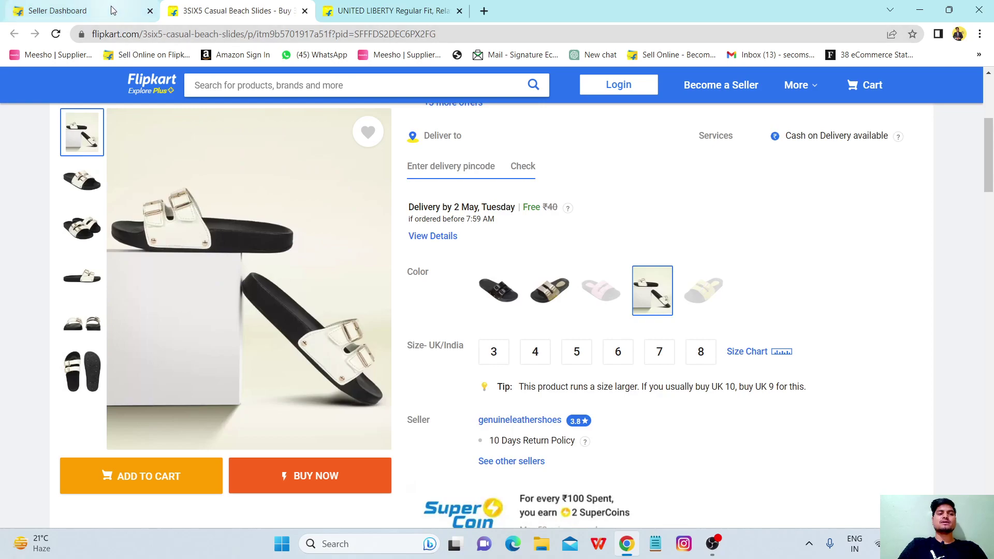
pyautogui.click(113, 11)
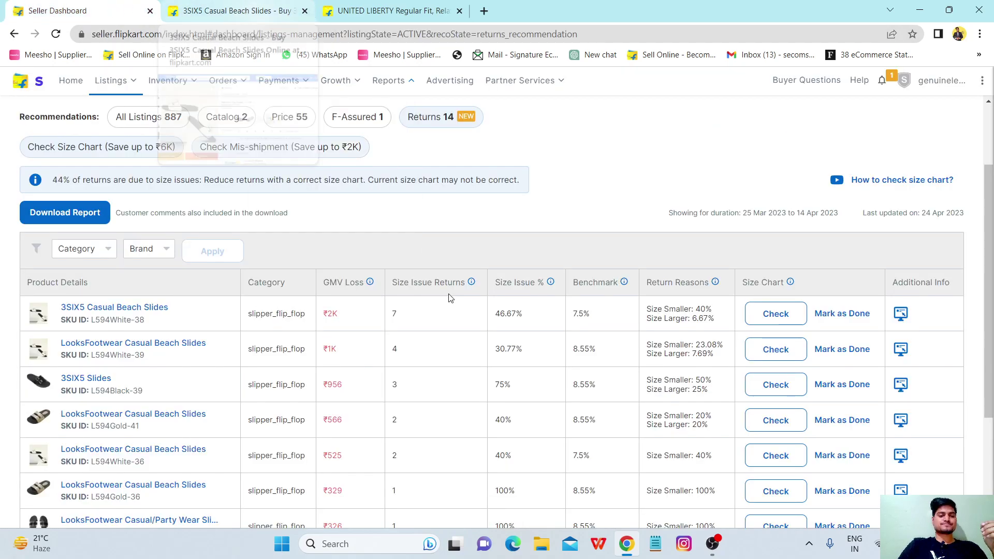
pyautogui.click(231, 5)
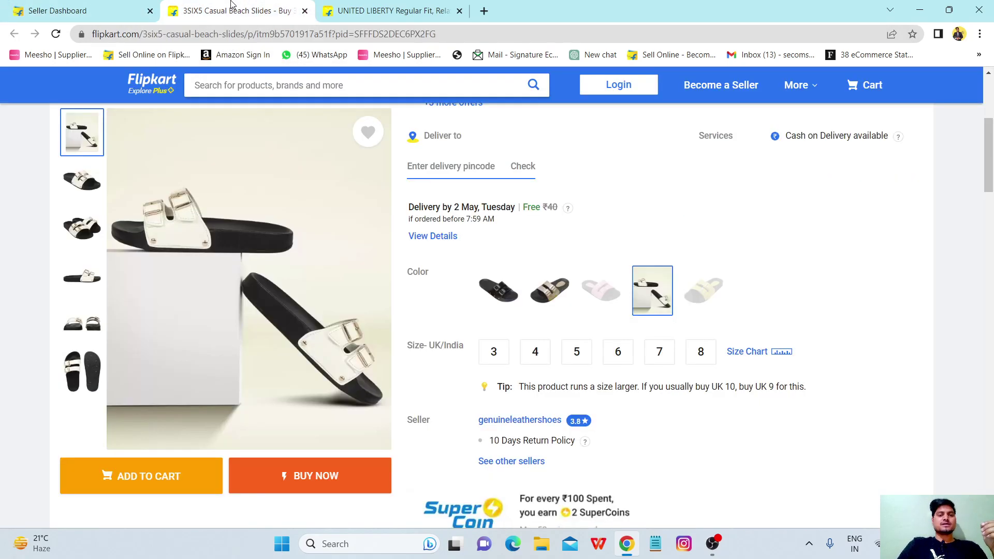
pyautogui.scroll(5, 760, 352)
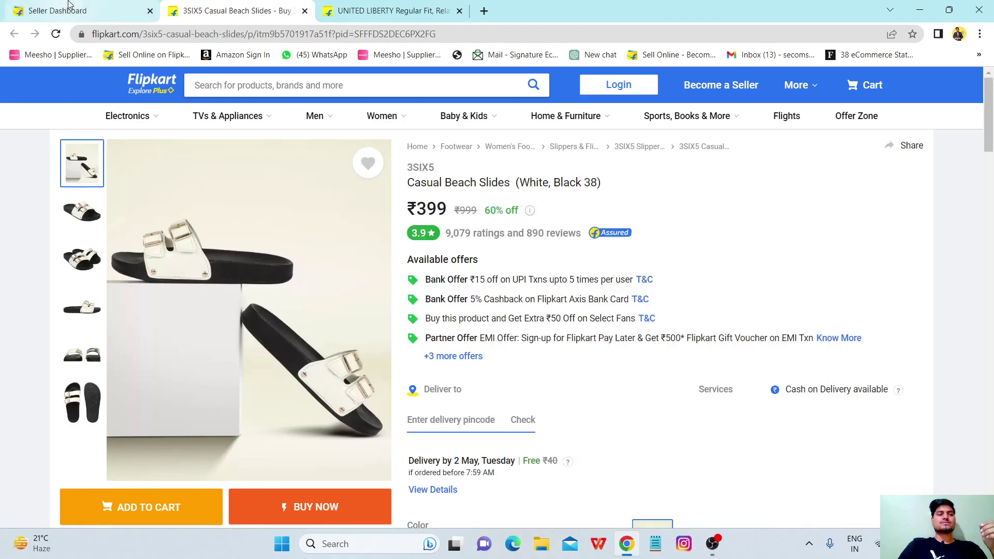
pyautogui.click(70, 7)
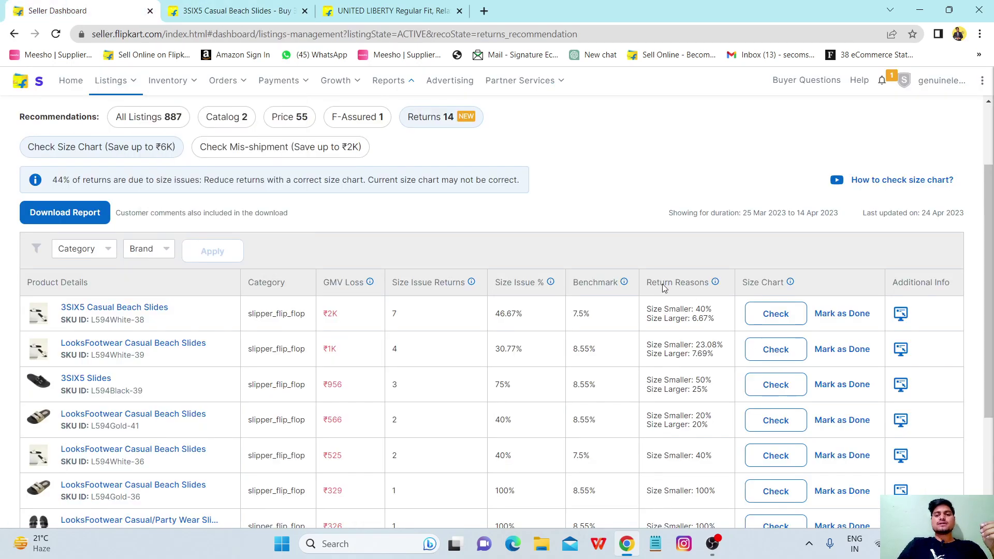
pyautogui.click(233, 11)
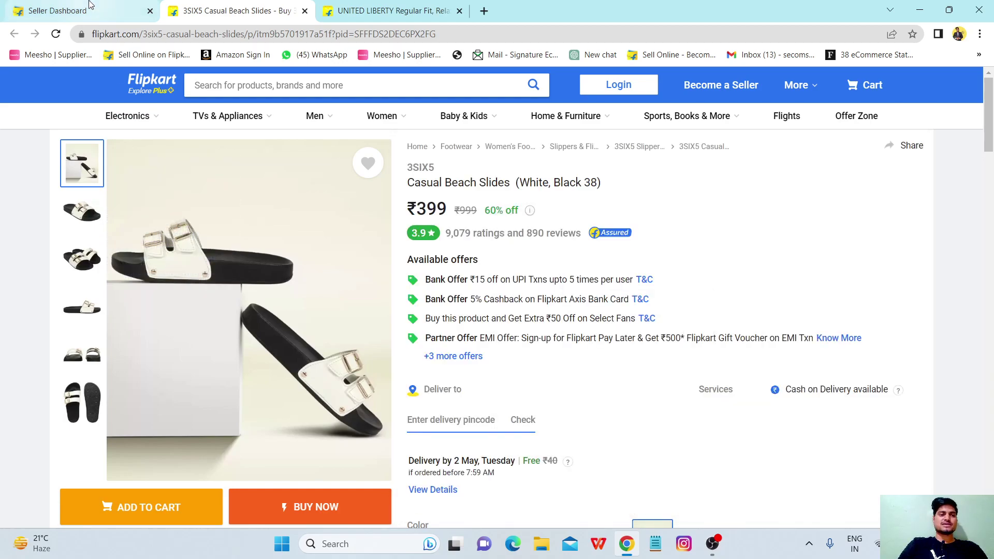
pyautogui.click(77, 11)
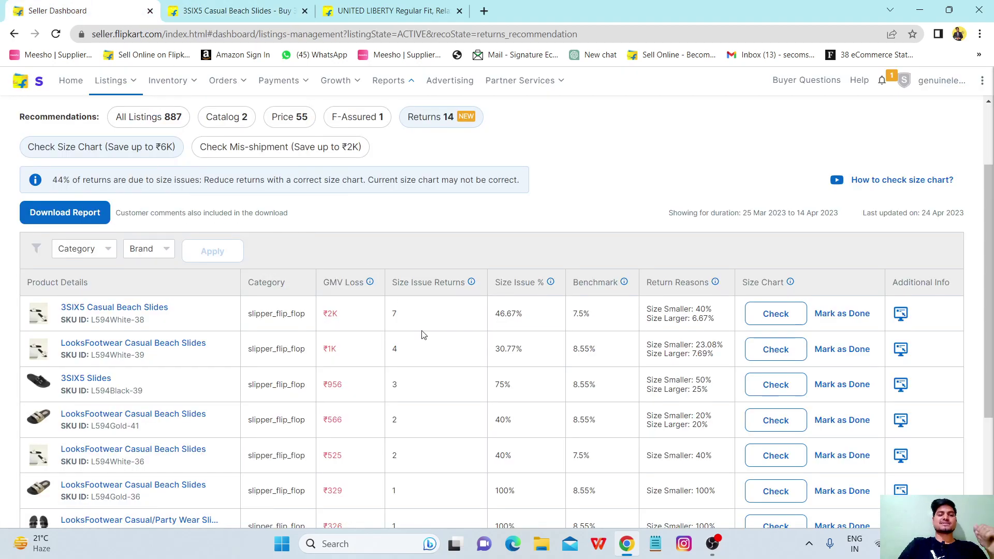
# Look through the Casual Beach Slides product page from the offers down to the recently viewed items and back.
pyautogui.hotkey('ctrl', 'Tab')
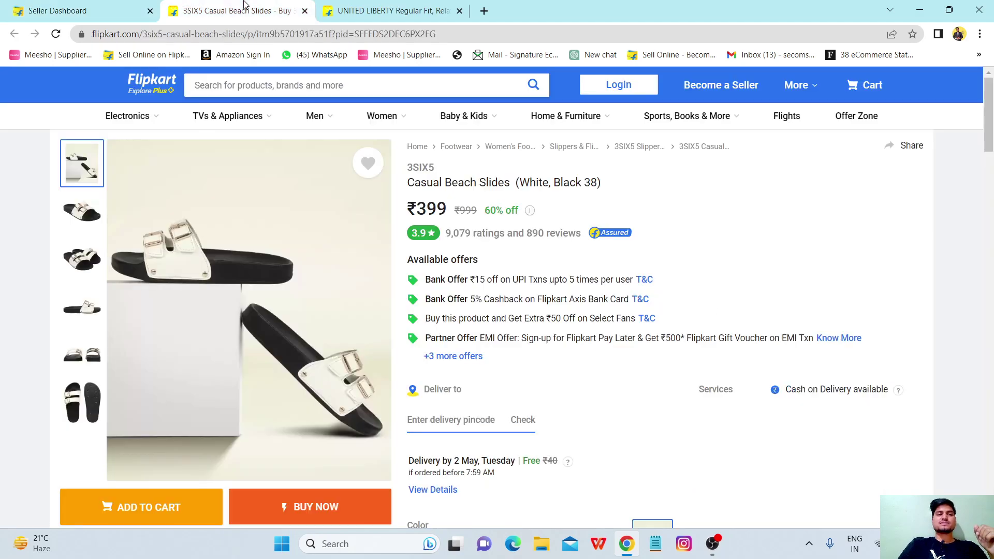
pyautogui.scroll(-20, 514, 403)
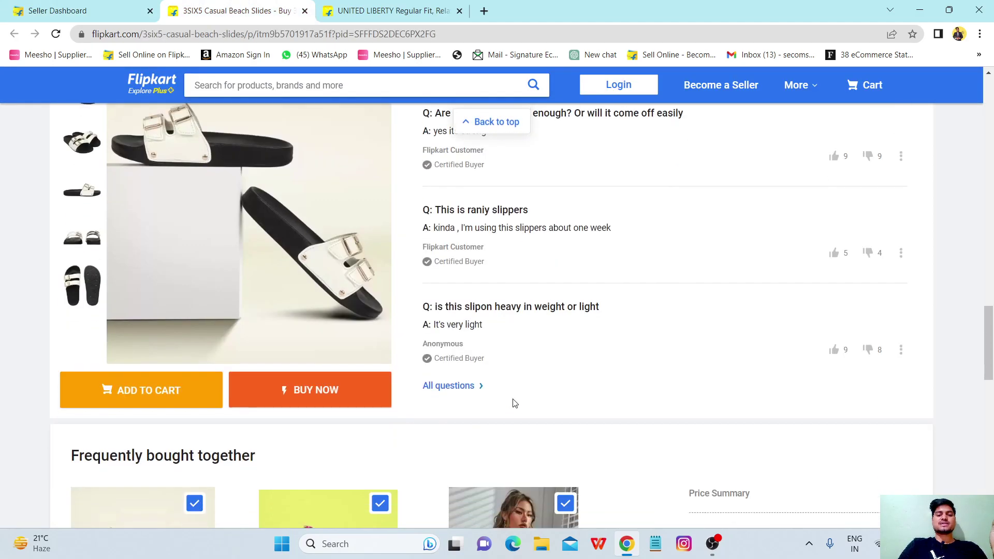
pyautogui.scroll(-15, 514, 403)
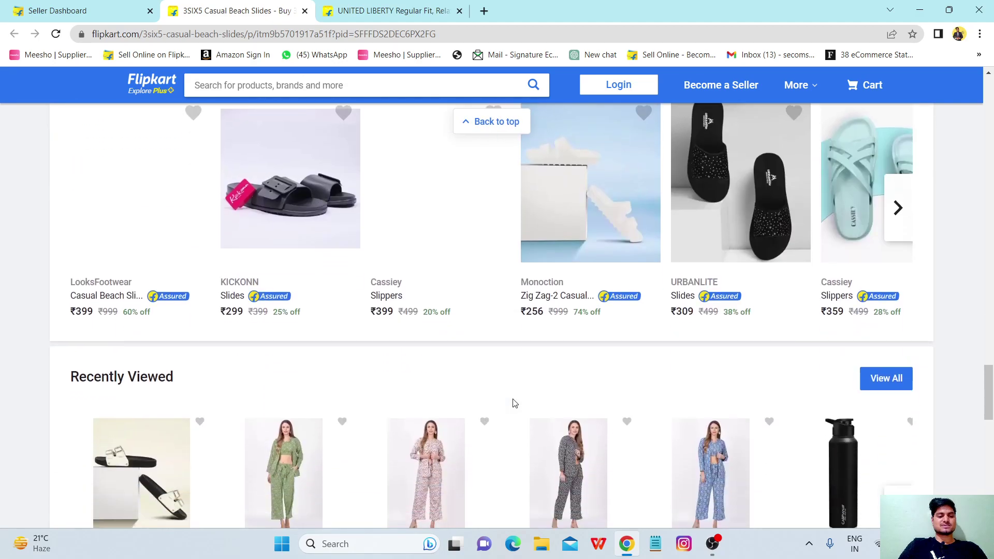
pyautogui.scroll(15, 514, 403)
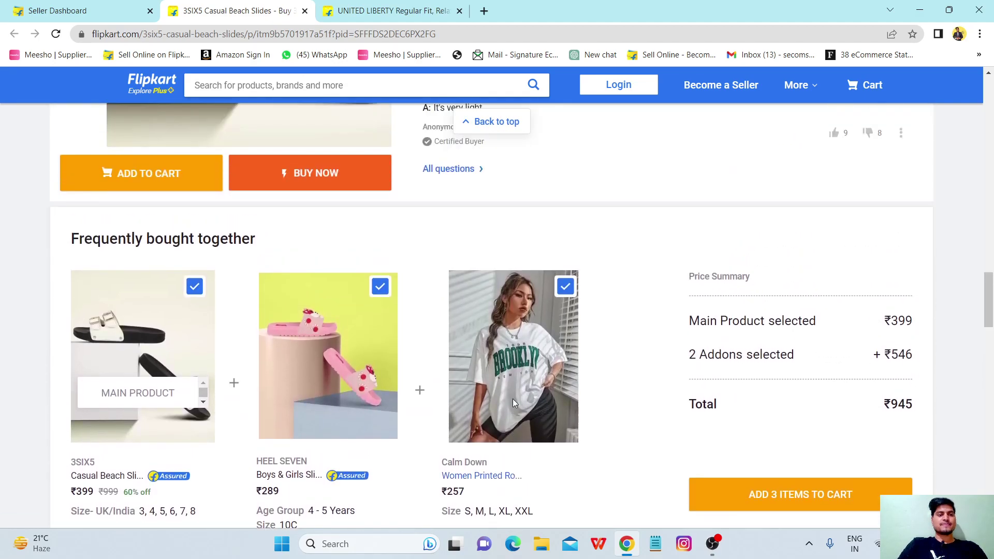
pyautogui.scroll(15, 515, 403)
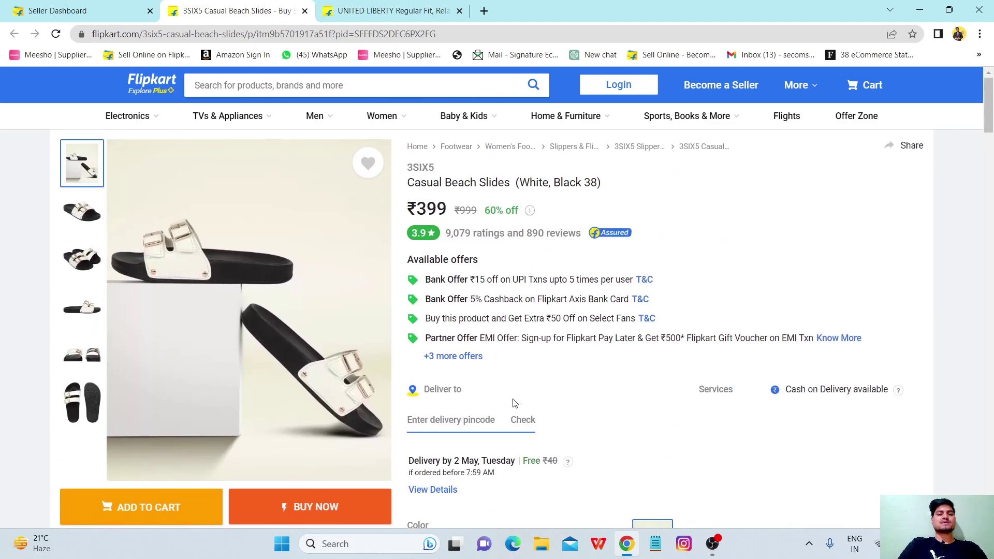
# Return to the Seller Dashboard and review the Check Mis-shipment recommendations with their customer comments.
pyautogui.click(73, 10)
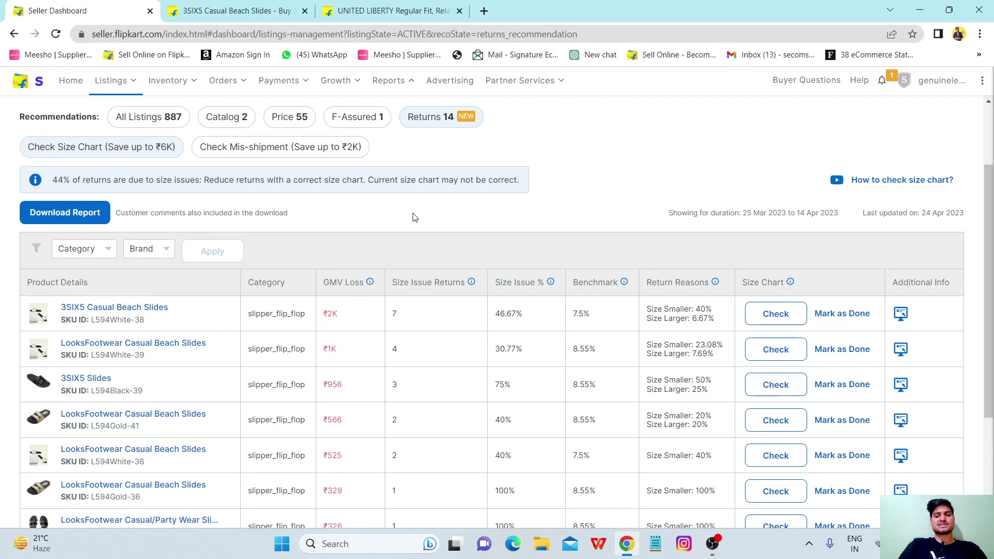
pyautogui.click(256, 150)
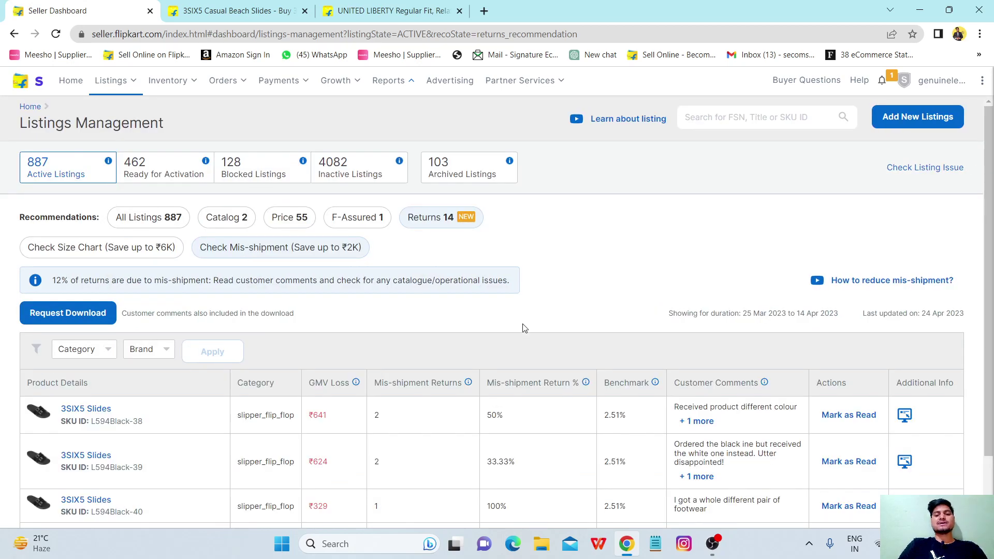
pyautogui.scroll(-2, 523, 328)
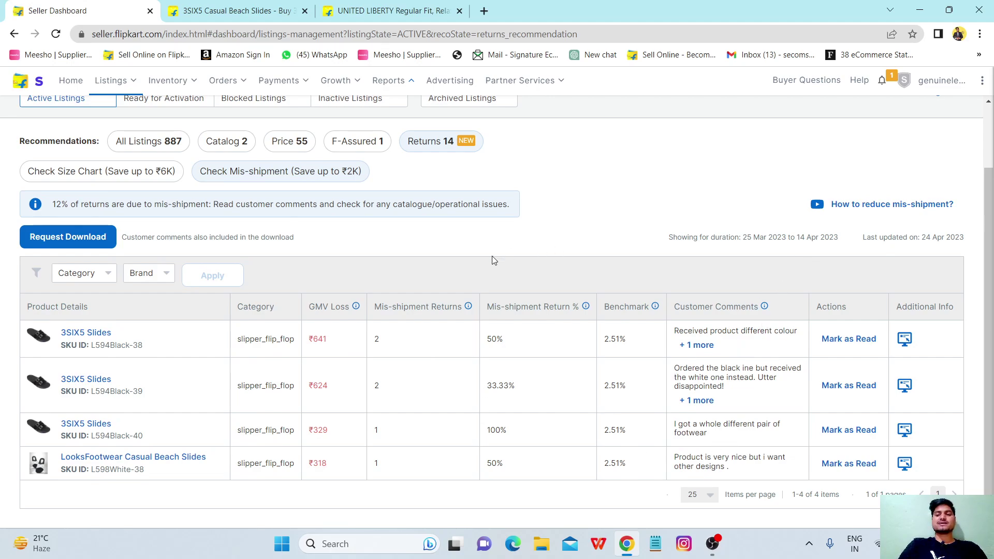
# Switch back to the Check Size Chart recommendations and review all listed products with their size-issue returns.
pyautogui.click(148, 177)
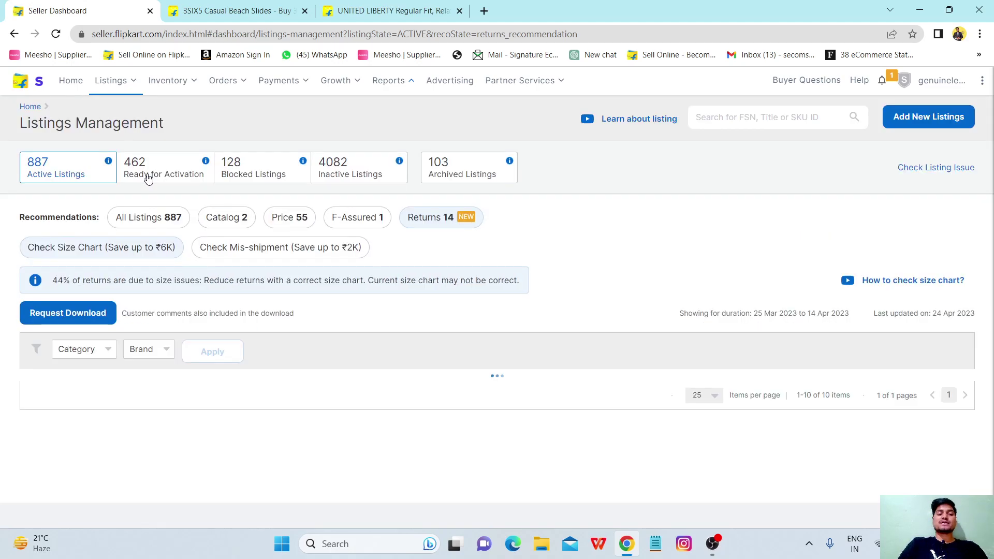
pyautogui.scroll(-4, 457, 347)
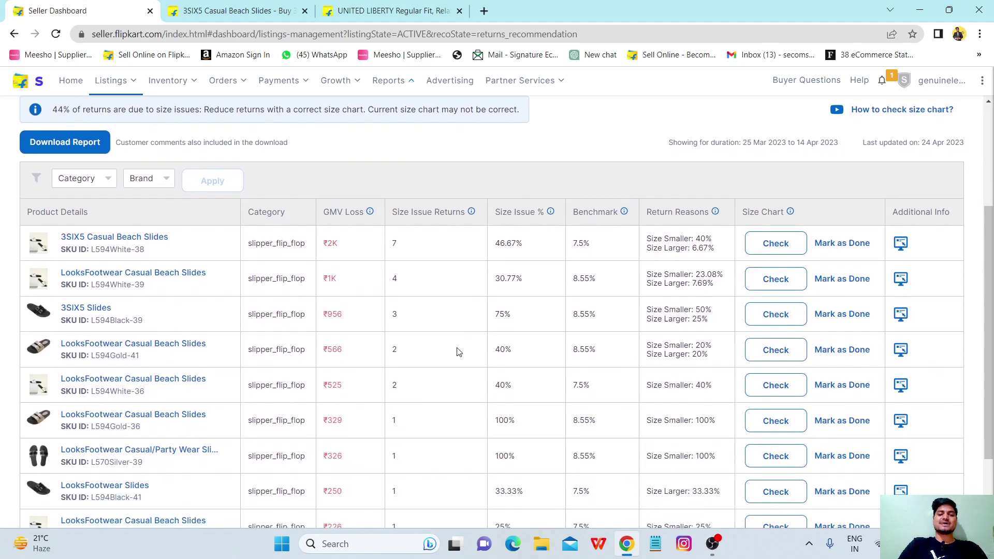
pyautogui.scroll(3, 340, 283)
pyautogui.scroll(1, 340, 283)
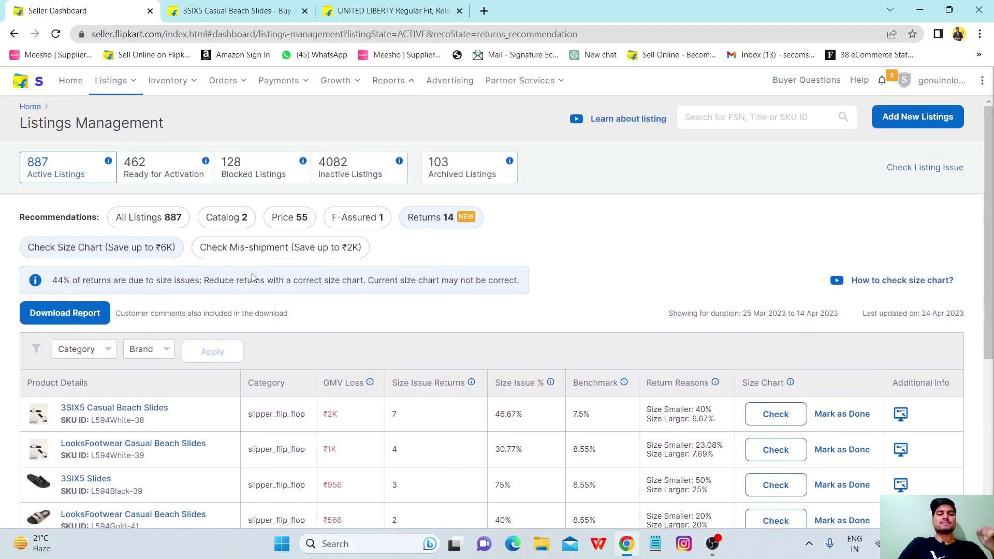
pyautogui.scroll(-4, 187, 274)
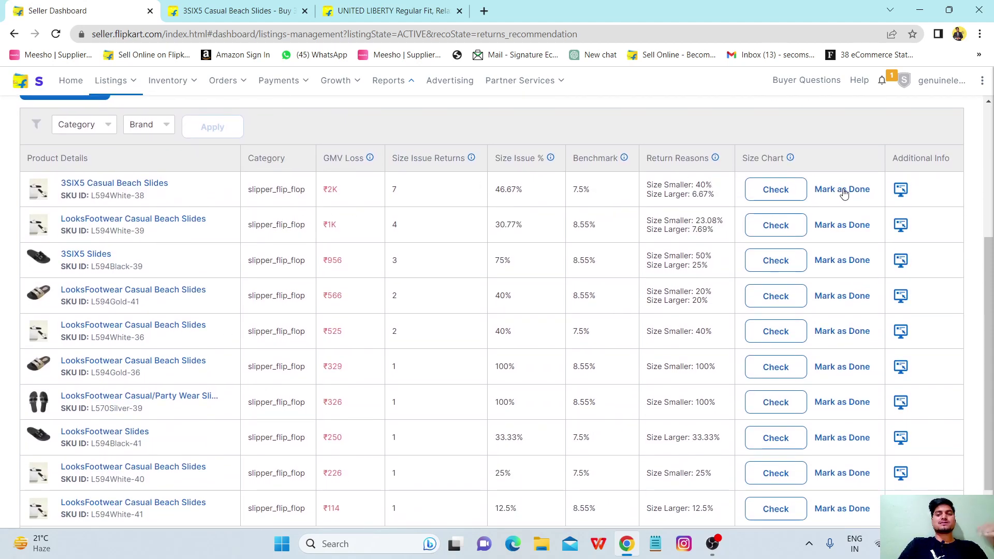
# Look over the Returns recommendations once more, from the Check Size Chart summary through the last listed product's size issue percentage and return reasons.
pyautogui.scroll(-1, 835, 428)
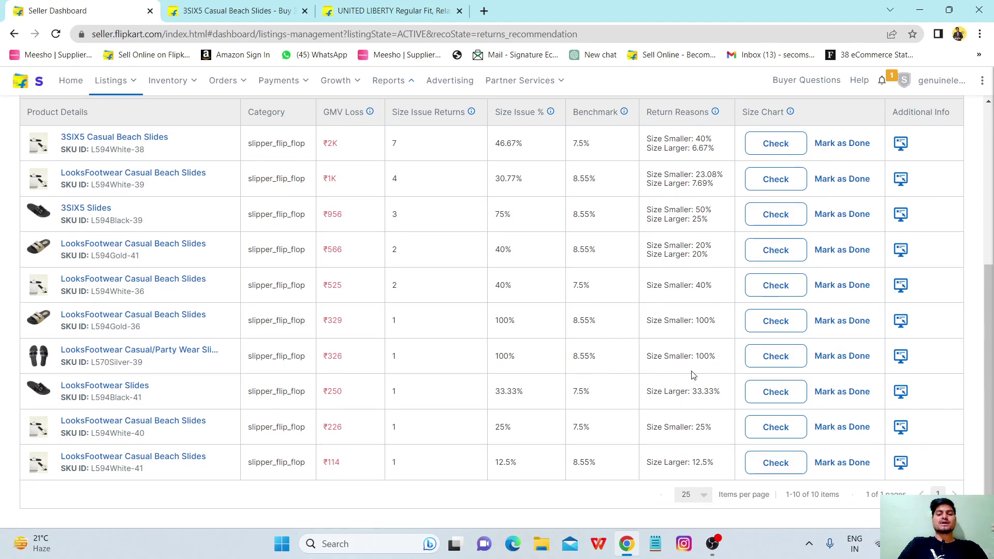
pyautogui.scroll(5, 526, 372)
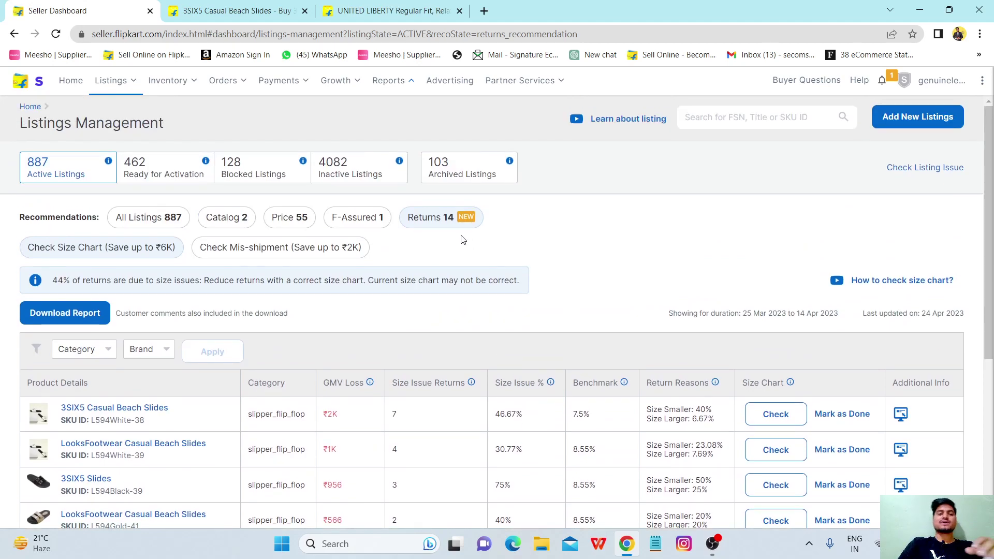
pyautogui.scroll(-3, 436, 230)
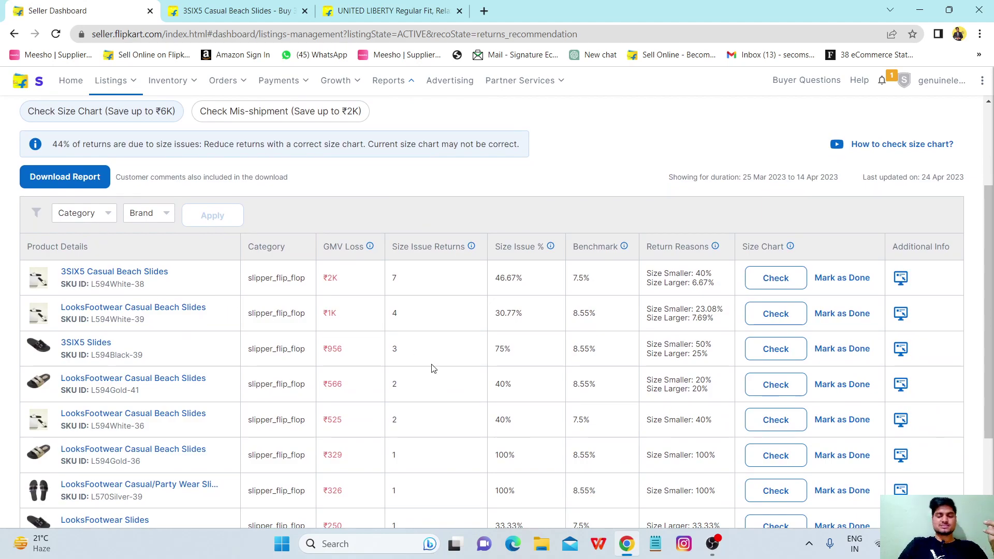
pyautogui.scroll(3, 433, 368)
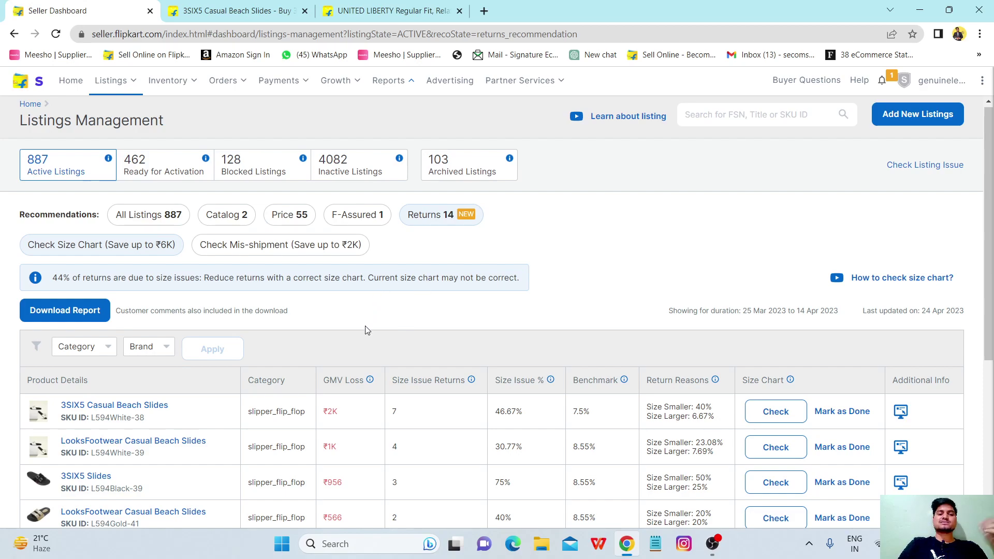
pyautogui.scroll(-3, 365, 330)
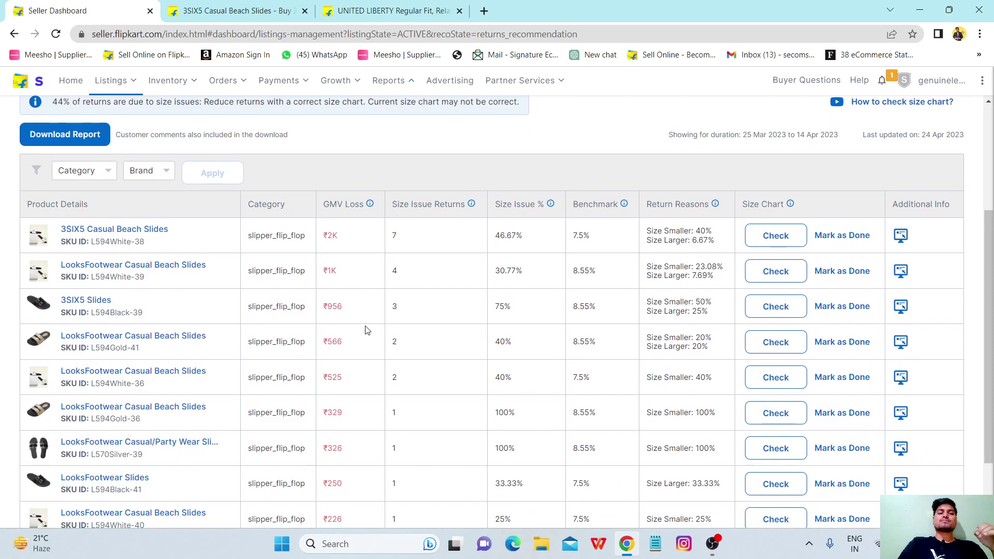
pyautogui.scroll(3, 366, 330)
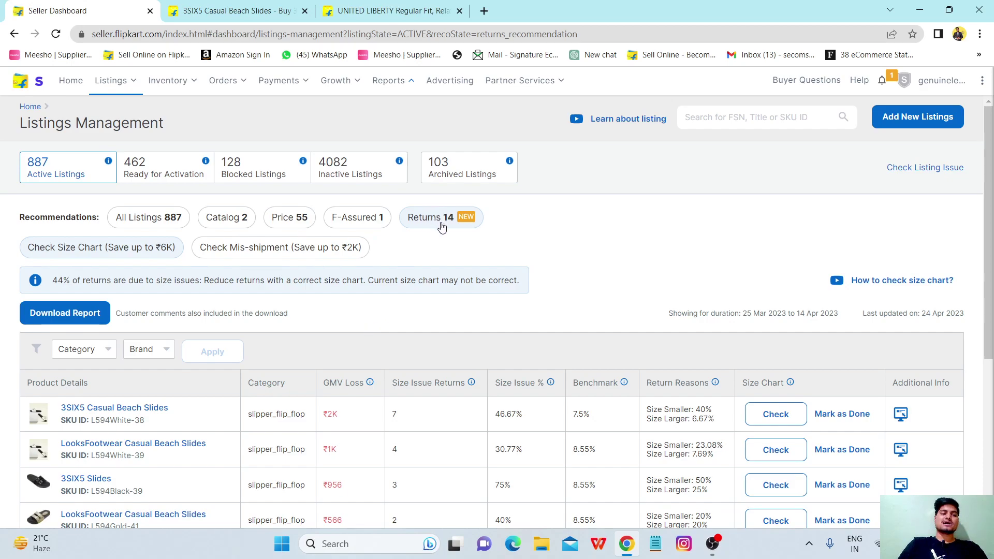
pyautogui.scroll(-1, 335, 335)
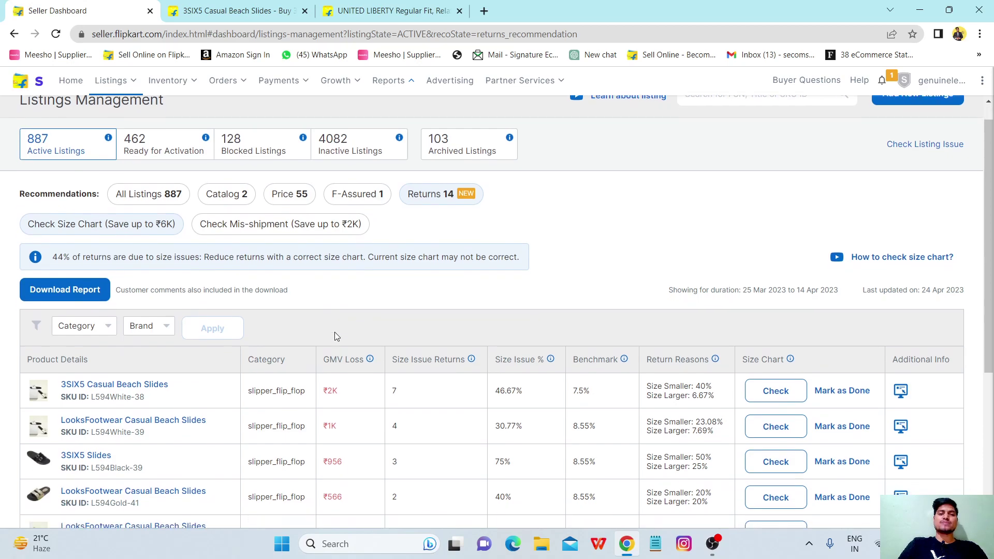
pyautogui.scroll(-2, 335, 336)
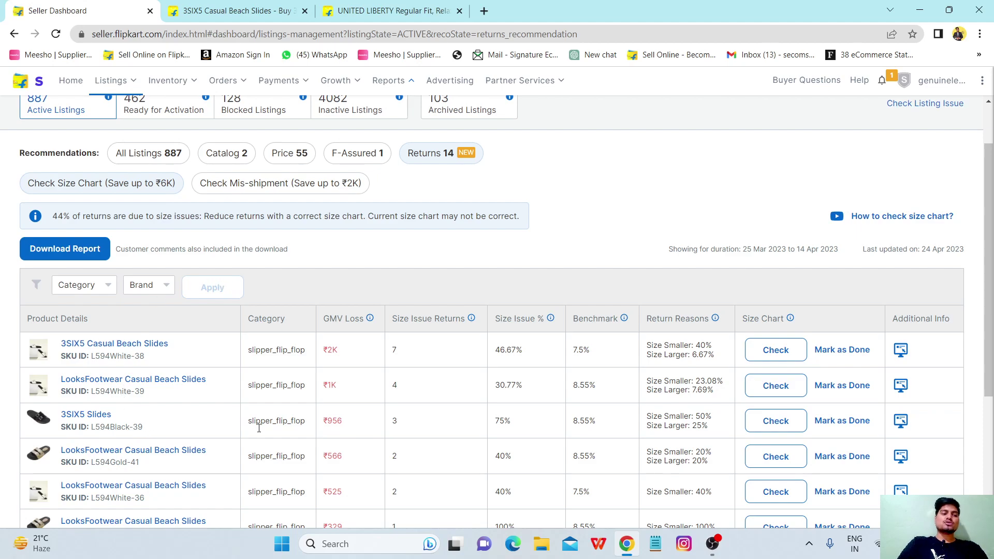
pyautogui.scroll(-4, 260, 424)
pyautogui.scroll(3, 259, 433)
pyautogui.scroll(3, 259, 432)
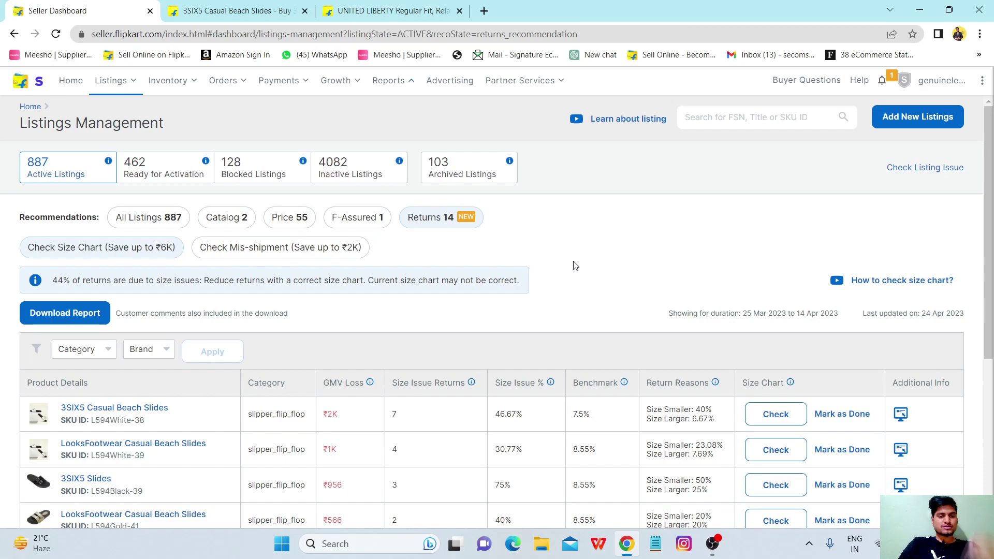
pyautogui.scroll(-2, 576, 266)
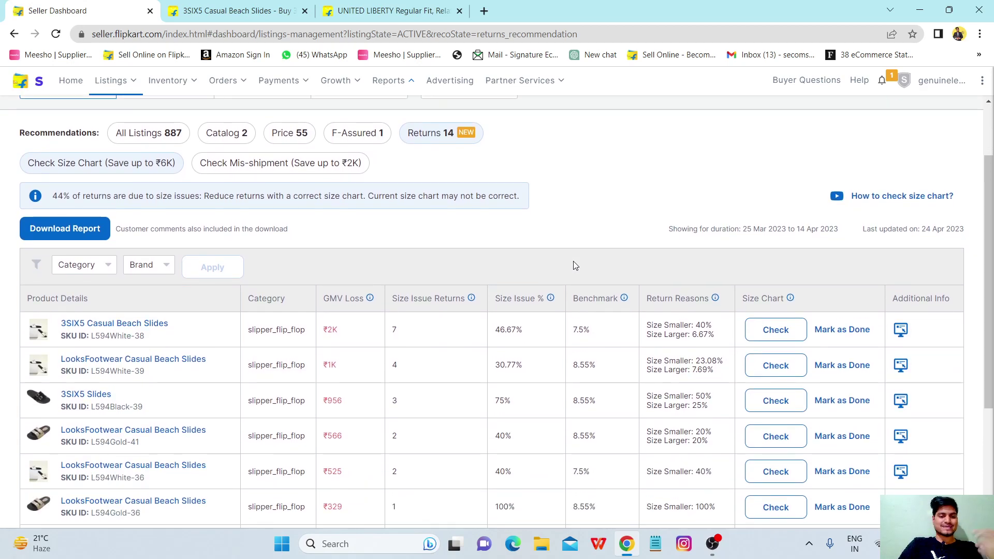
pyautogui.scroll(1, 576, 265)
pyautogui.scroll(1, 576, 265)
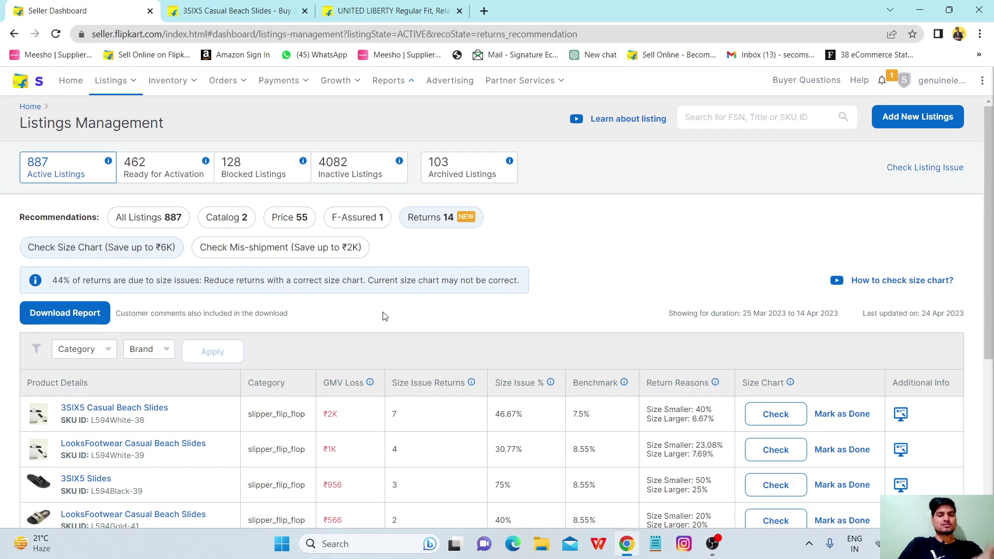
pyautogui.scroll(-2, 383, 317)
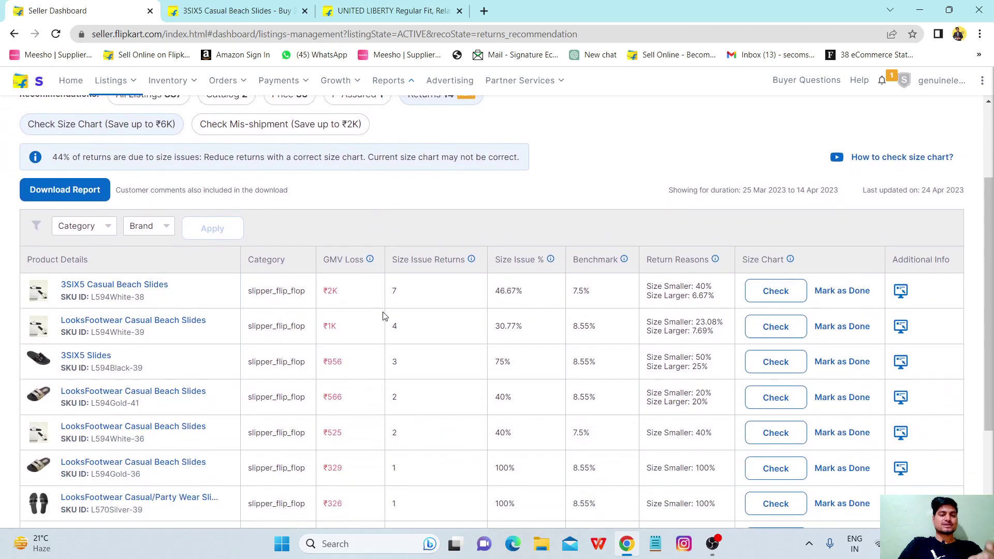
pyautogui.scroll(2, 384, 317)
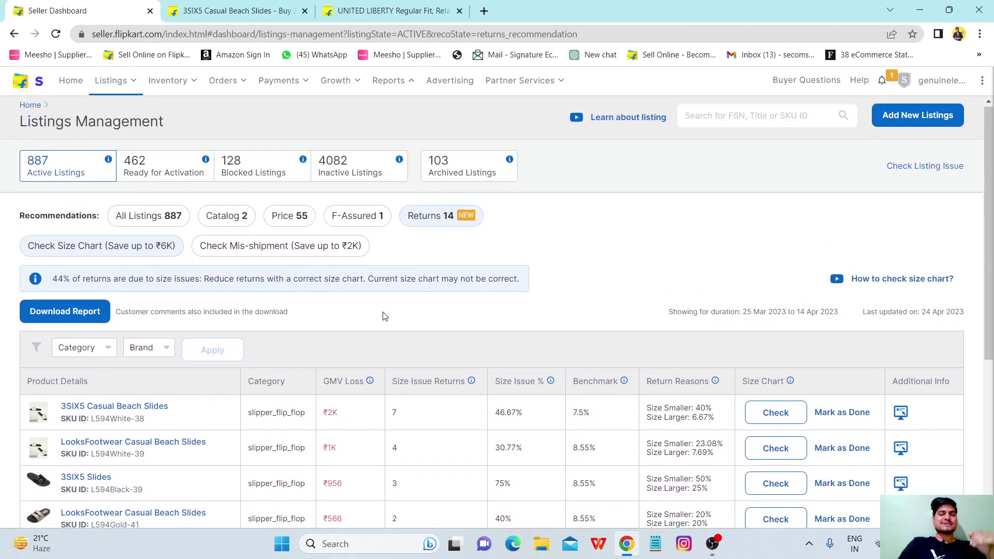
pyautogui.scroll(-3, 384, 316)
pyautogui.scroll(-2, 384, 312)
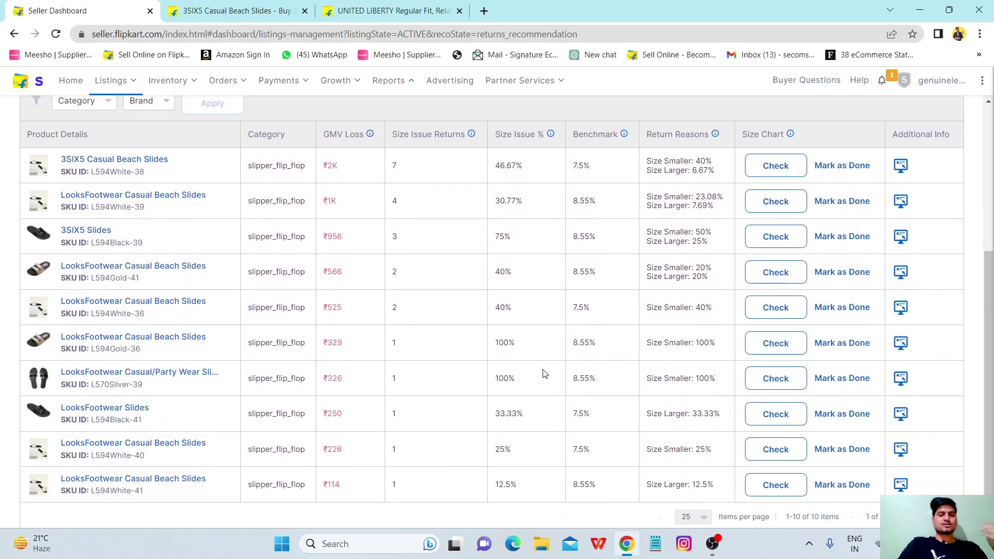
pyautogui.click(713, 544)
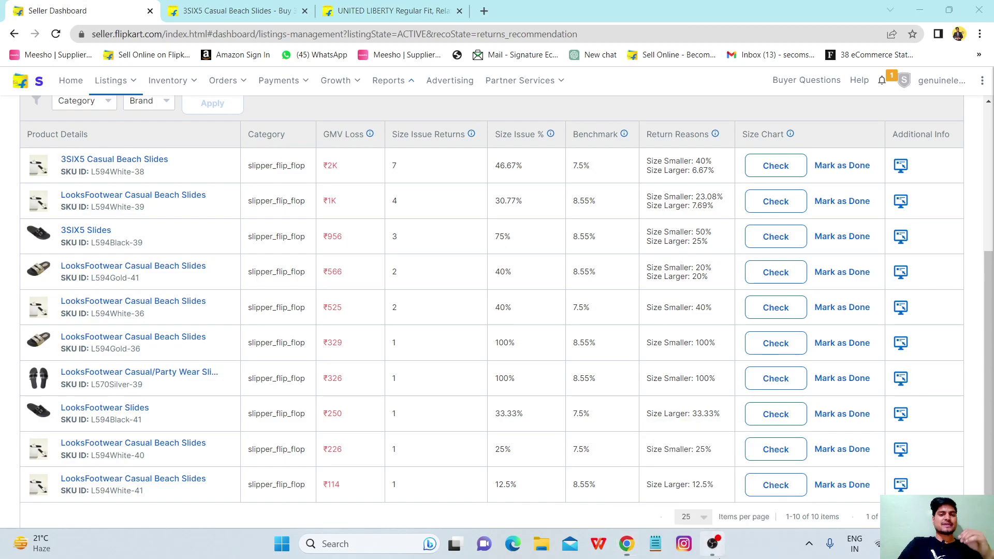